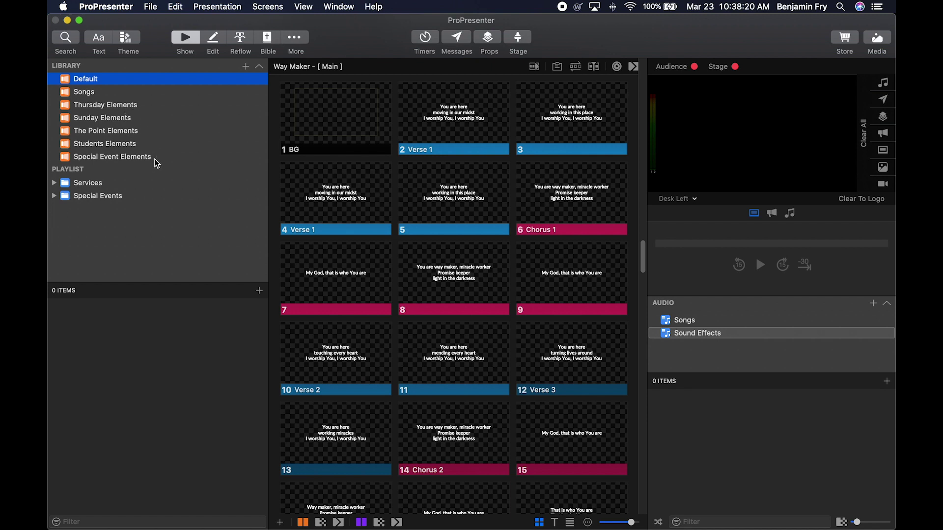
# - Show the Songs library with Eternal, Here For You, Raise A Hallelujah and Way Maker
pyautogui.click(89, 96)
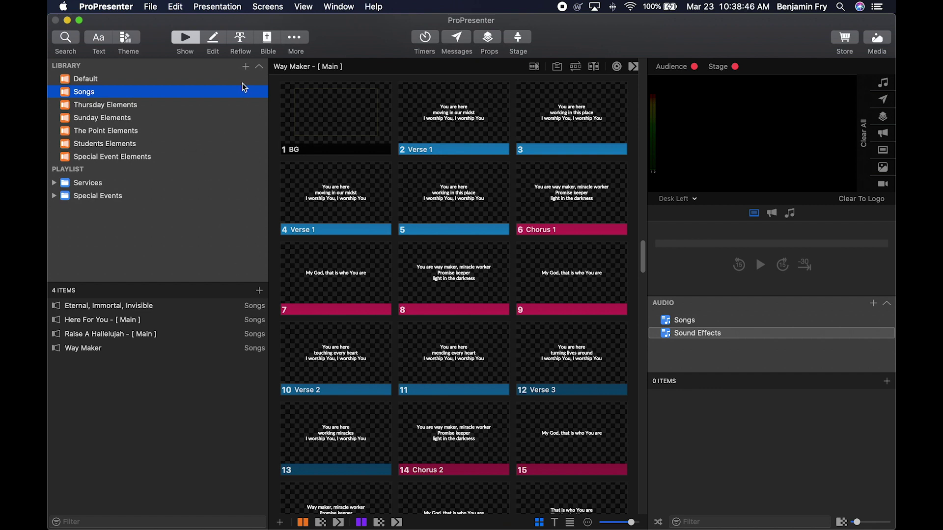
pyautogui.click(246, 67)
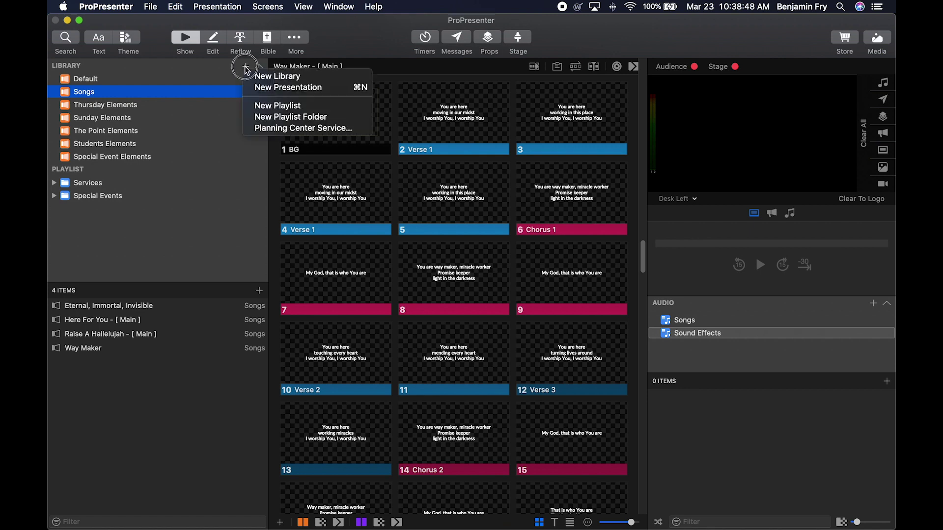
# - Create a new empty library named Test
pyautogui.click(324, 77)
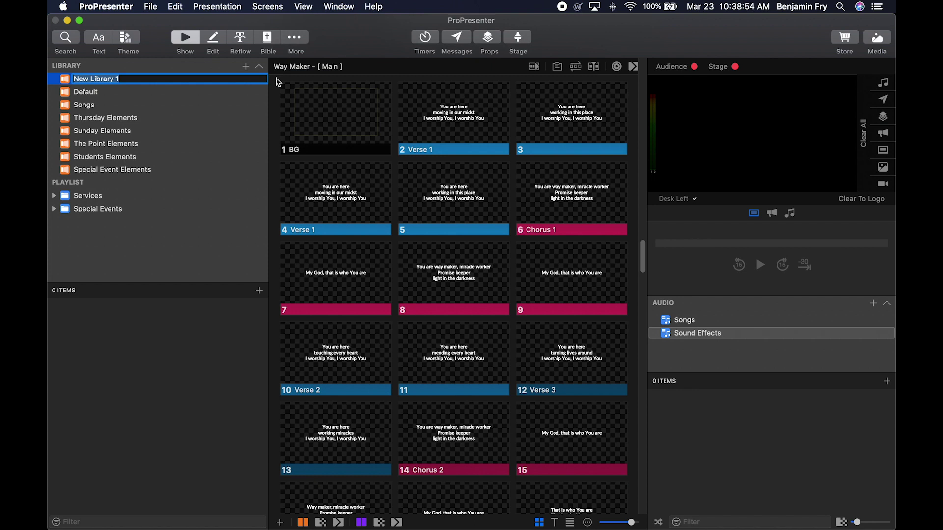
pyautogui.write('Test')
pyautogui.press('Return')
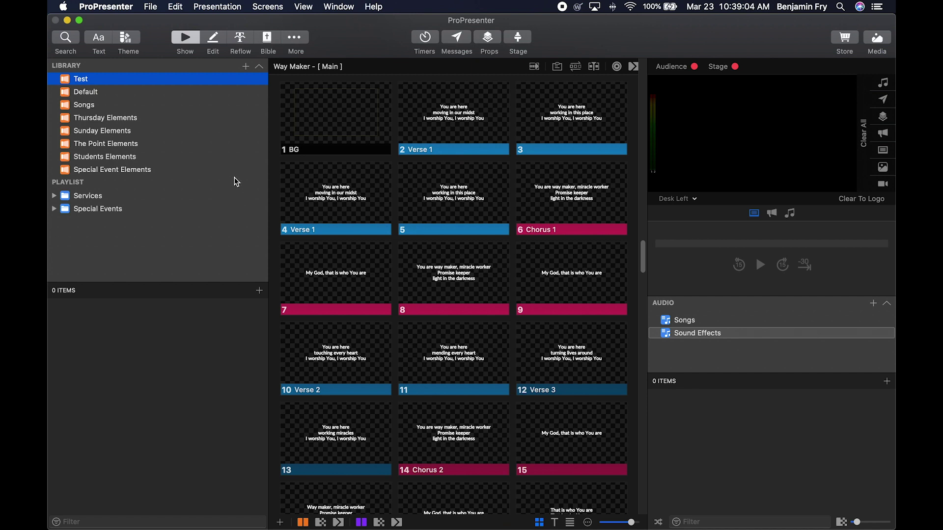
pyautogui.click(245, 66)
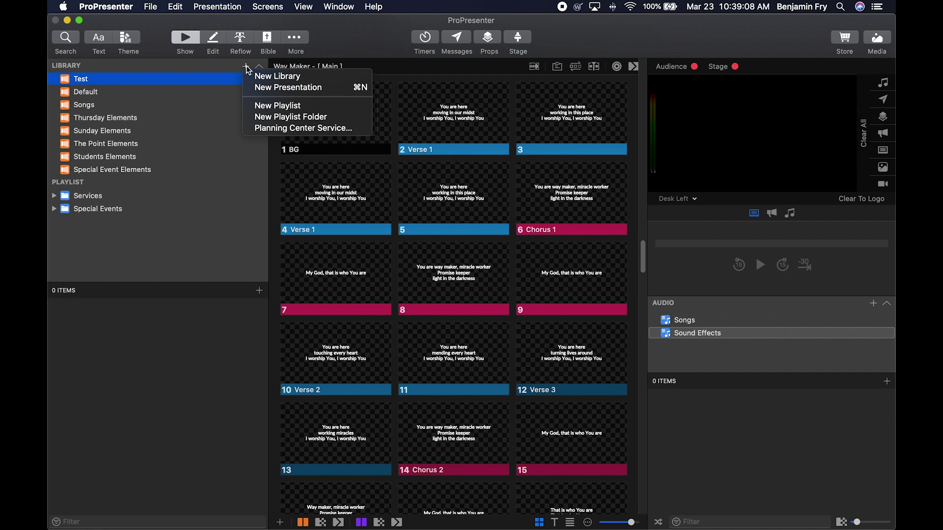
# - Create a 1920 x 1080 presentation named Test inside the Test library
pyautogui.click(282, 84)
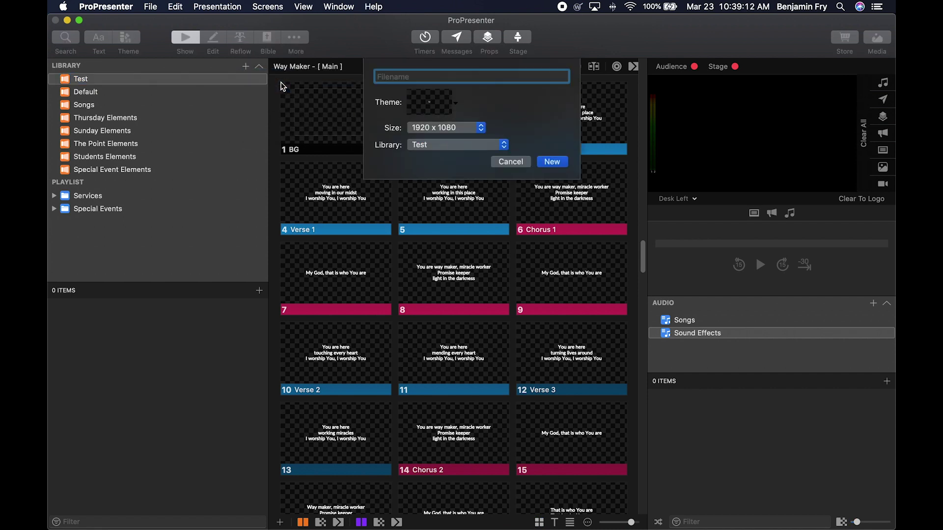
pyautogui.write('Test')
pyautogui.click(468, 145)
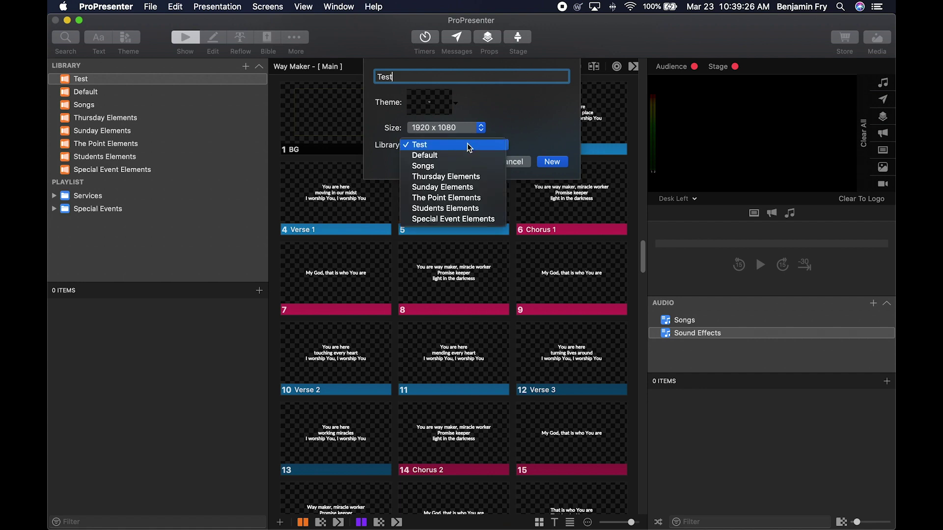
pyautogui.click(466, 143)
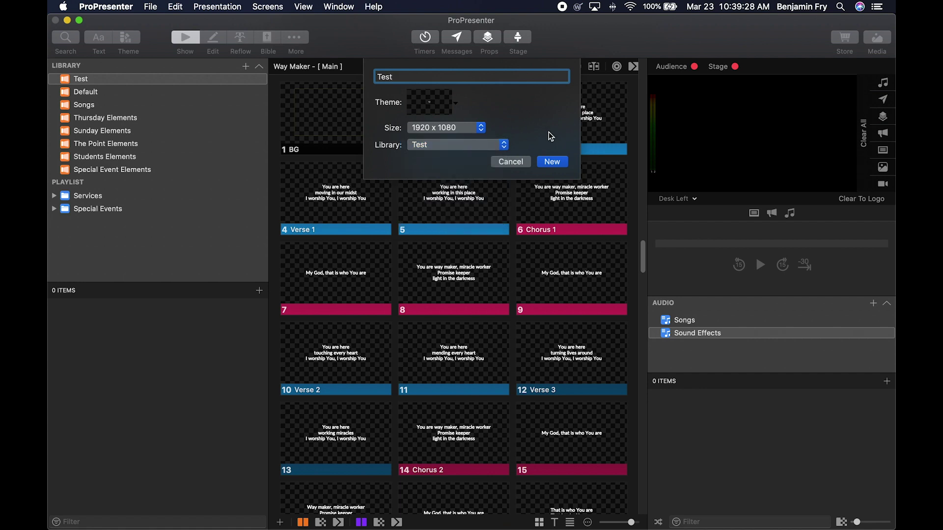
pyautogui.click(554, 165)
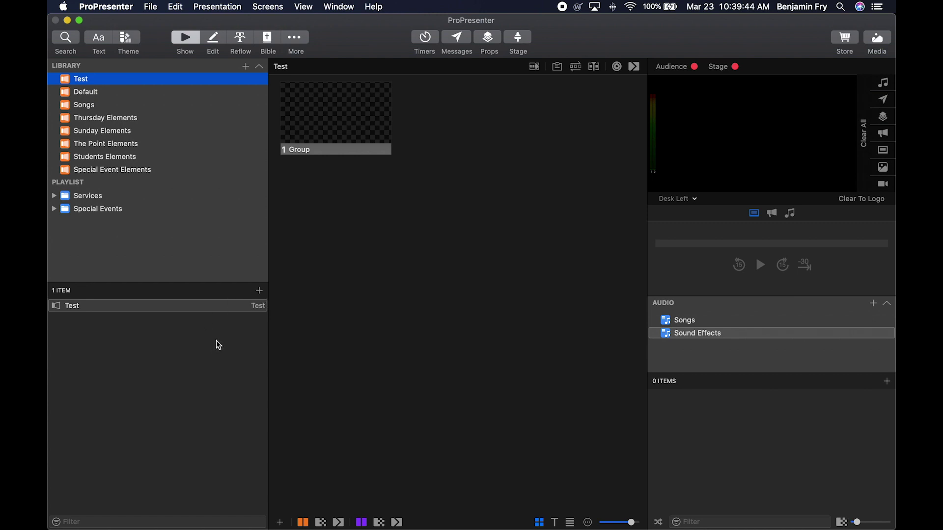
pyautogui.click(260, 291)
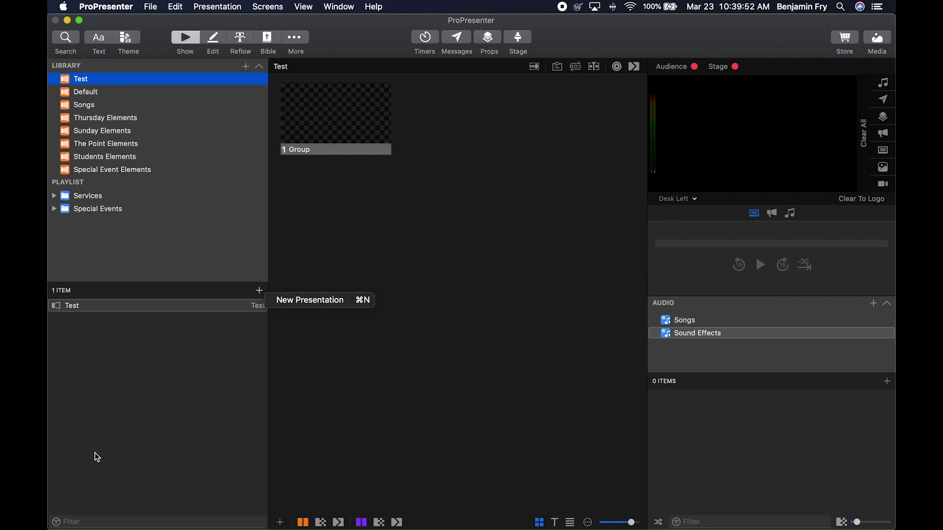
pyautogui.click(140, 434)
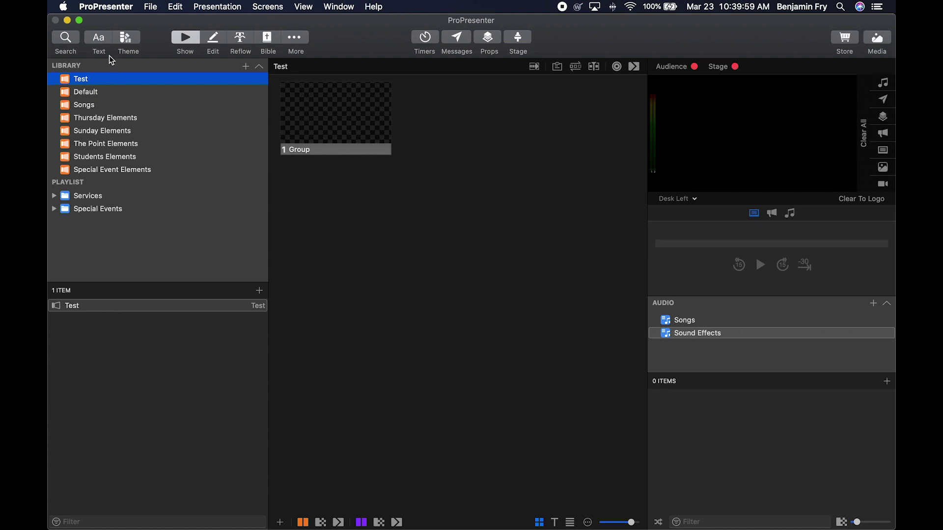
# - Delete the Test library and confirm the deletion
pyautogui.rightClick(81, 82)
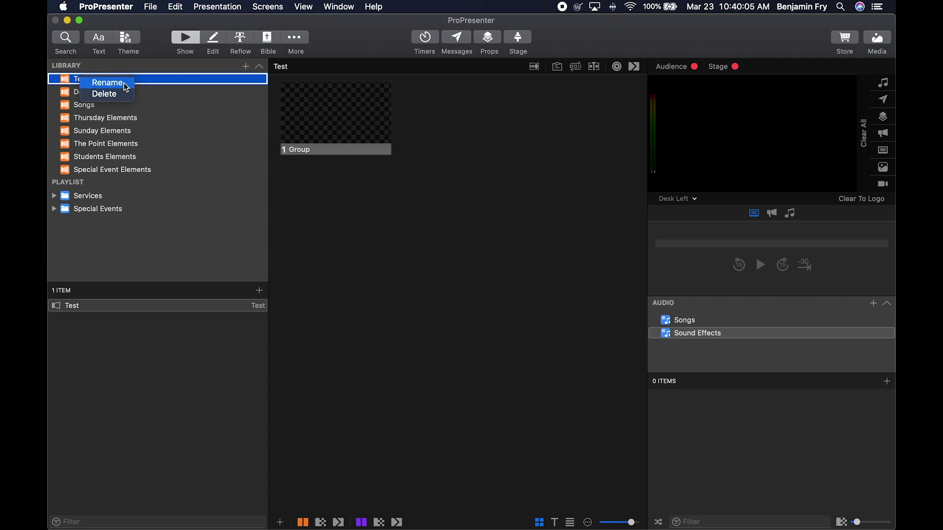
pyautogui.click(144, 115)
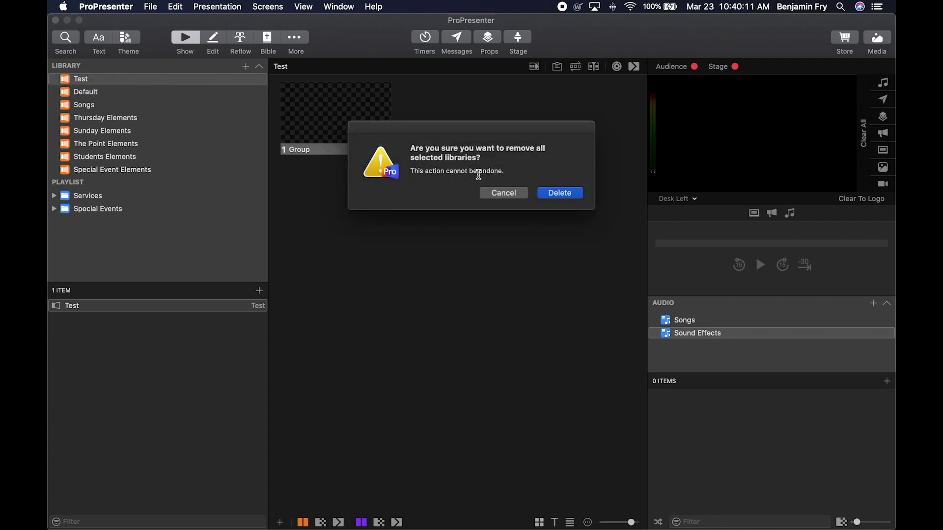
pyautogui.click(563, 196)
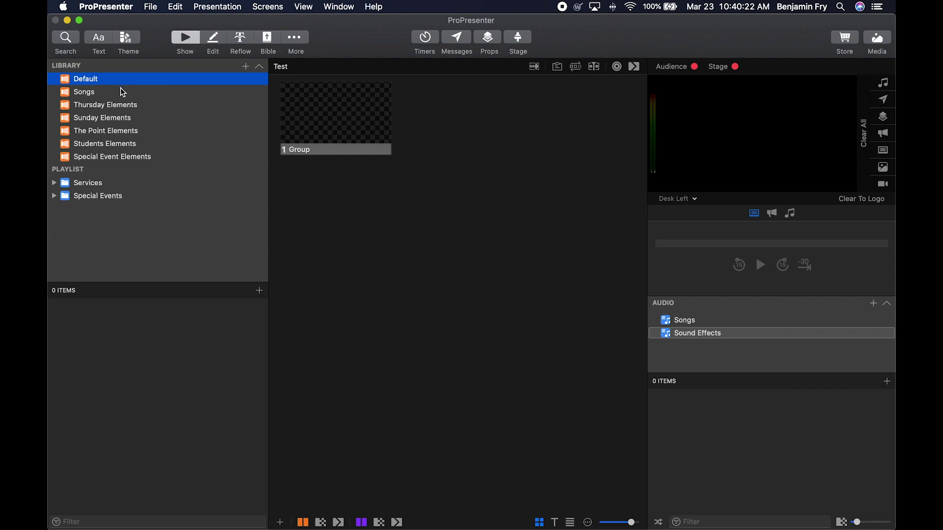
# - Search the libraries for 'Thursday', replacing the previous 'Way' query
pyautogui.click(64, 37)
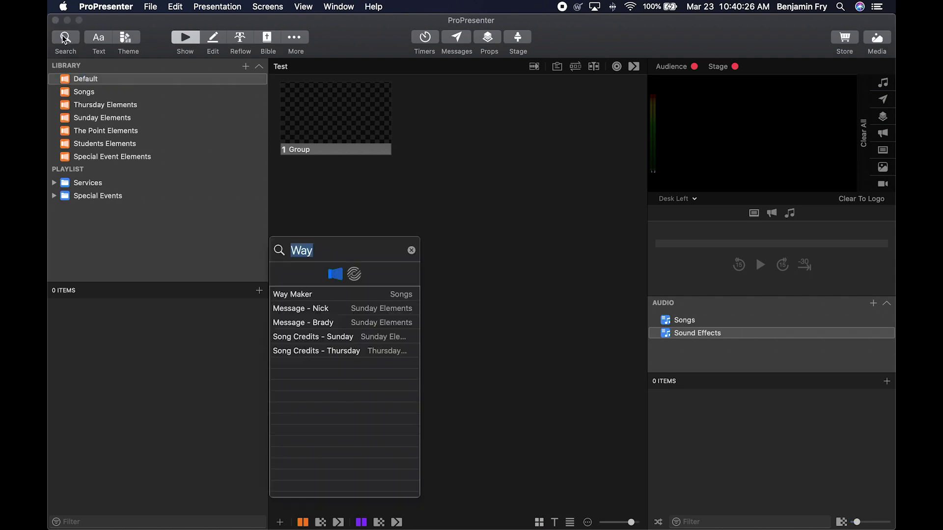
pyautogui.click(412, 251)
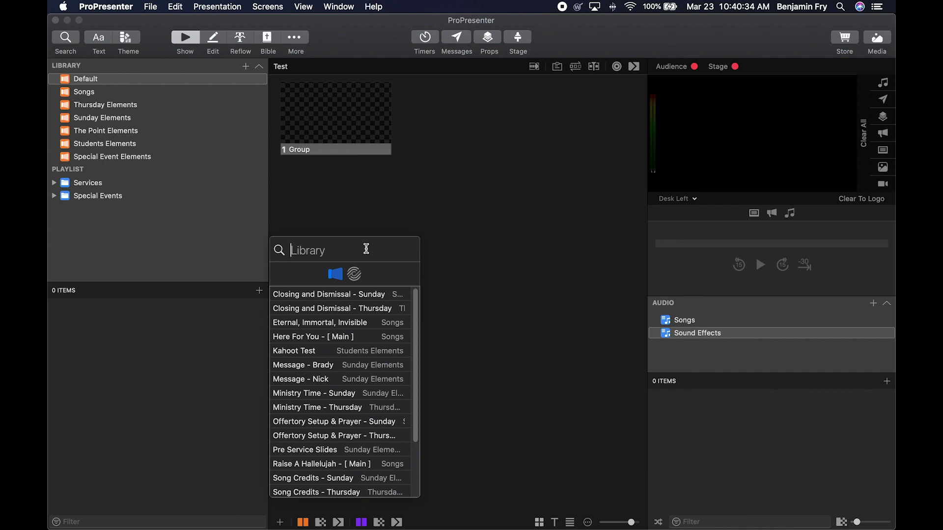
pyautogui.write('Thursday')
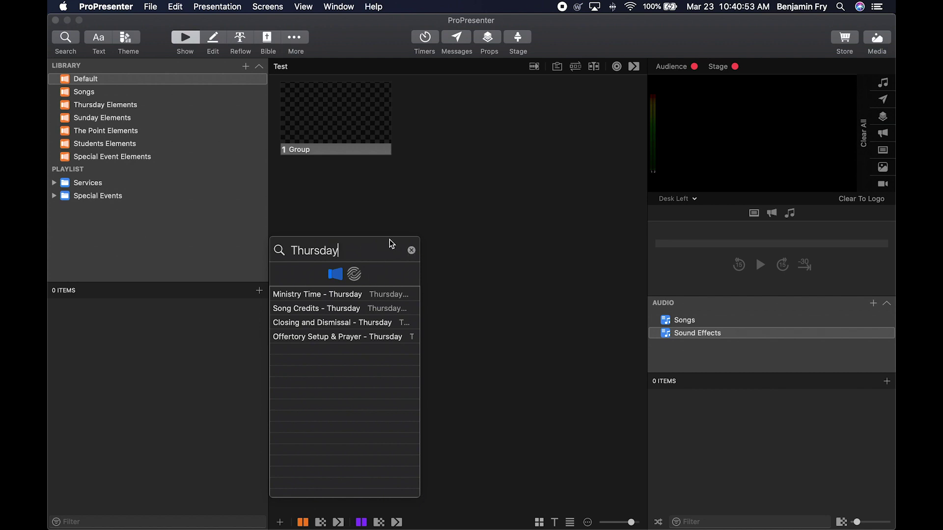
# - Search SongSelect for 'Way', then return to presentation search and close the search panel
pyautogui.click(358, 274)
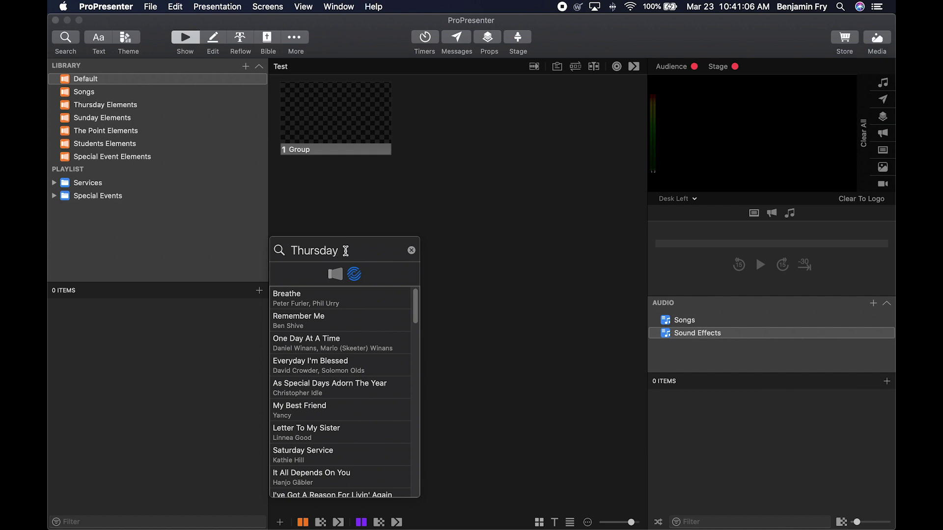
pyautogui.moveTo(346, 251); pyautogui.dragTo(264, 242)
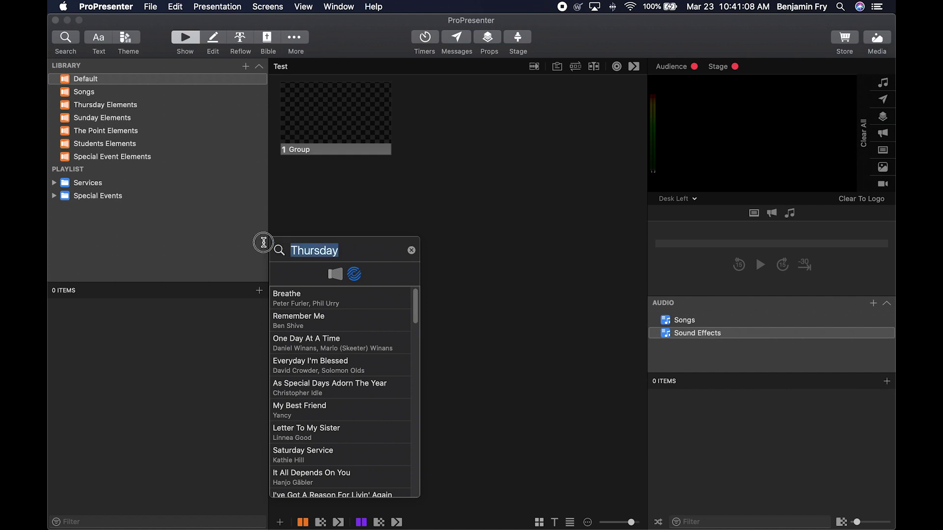
pyautogui.write('Way')
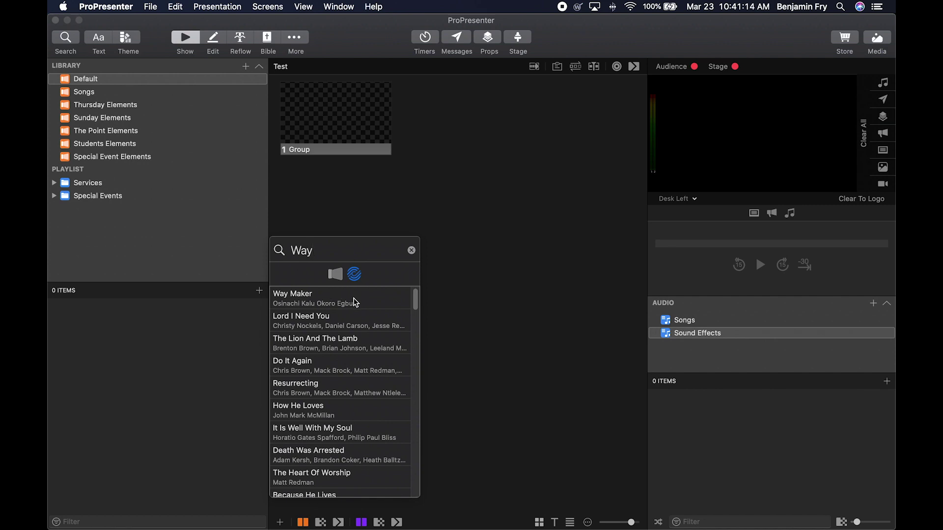
pyautogui.click(338, 277)
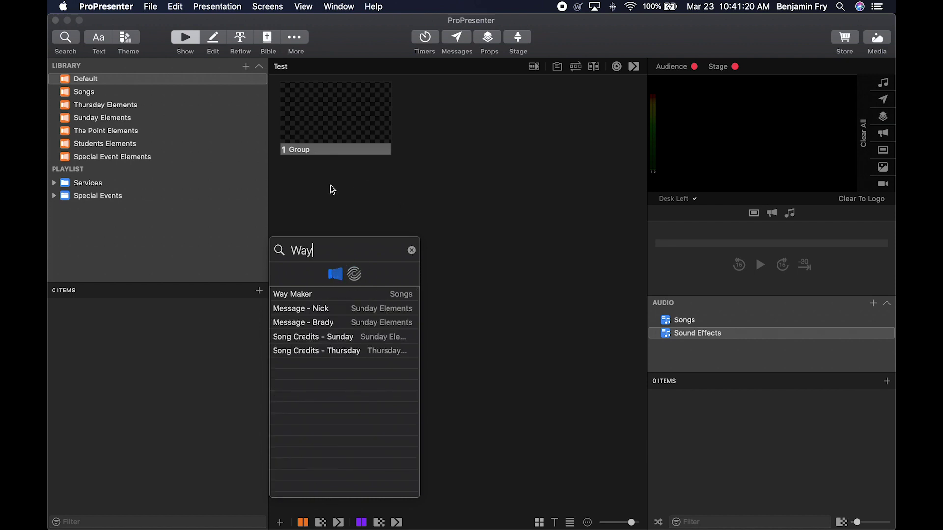
pyautogui.click(227, 244)
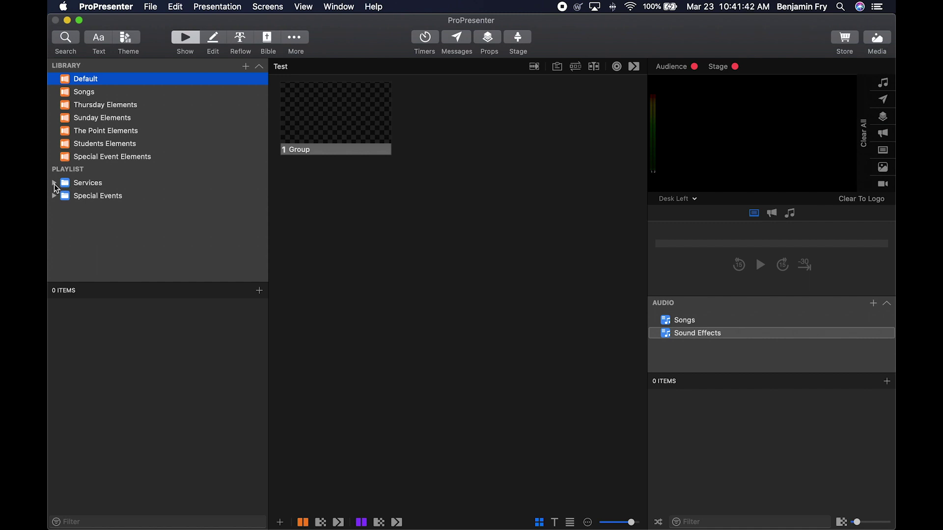
# - Expand the Services and Special Events folders and open the Thursday playlist
pyautogui.click(53, 183)
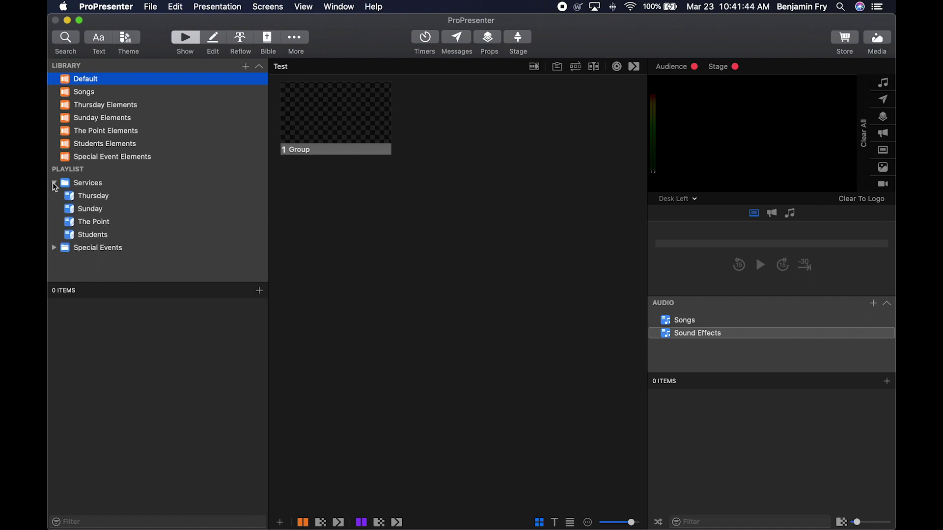
pyautogui.click(54, 247)
pyautogui.click(86, 182)
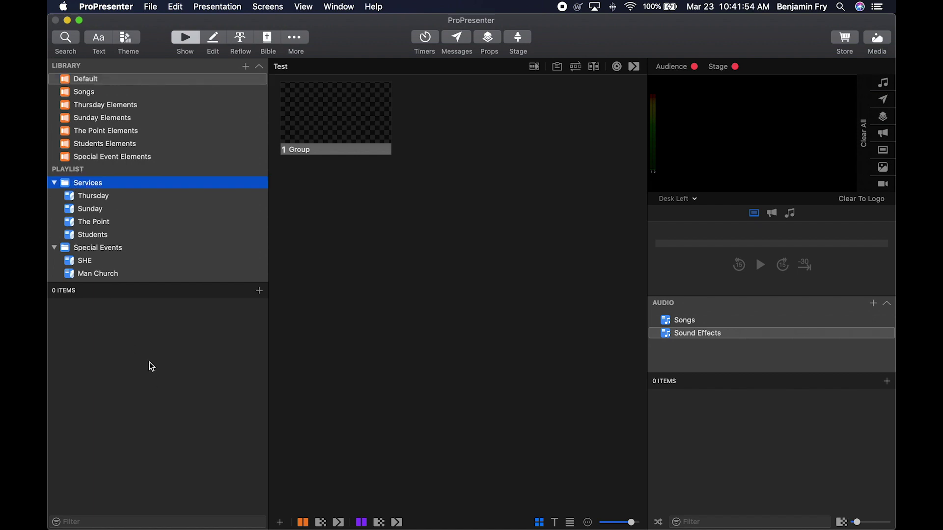
pyautogui.click(93, 195)
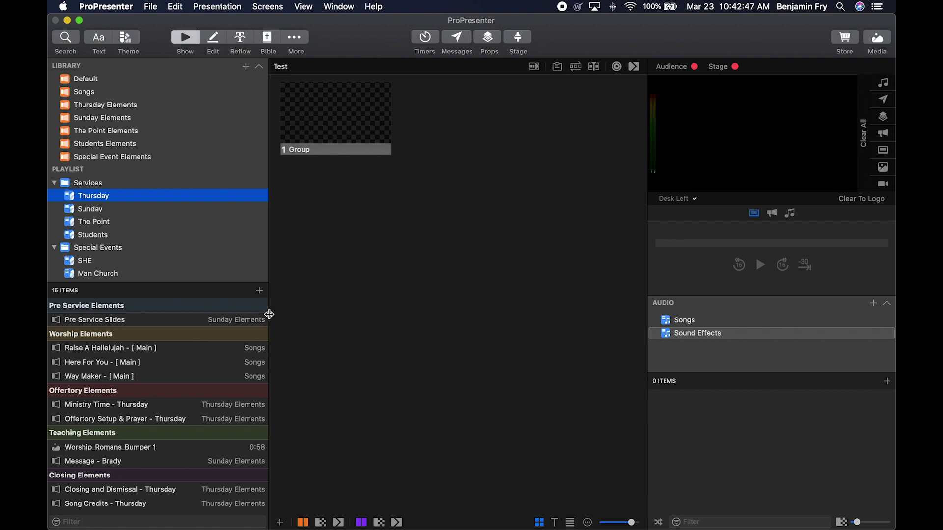
# - Narrow the library sidebar and shift the playlist/items divider to widen the slide area
pyautogui.moveTo(269, 311)
pyautogui.mouseDown()
pyautogui.moveTo(194, 312)
pyautogui.moveTo(262, 314)
pyautogui.mouseUp()
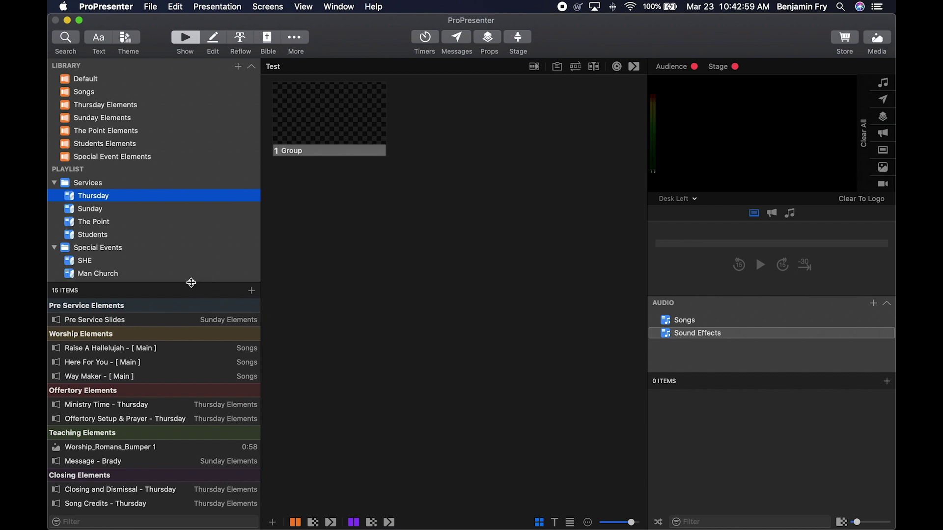
pyautogui.moveTo(191, 283)
pyautogui.mouseDown()
pyautogui.moveTo(185, 211)
pyautogui.moveTo(183, 283)
pyautogui.mouseUp()
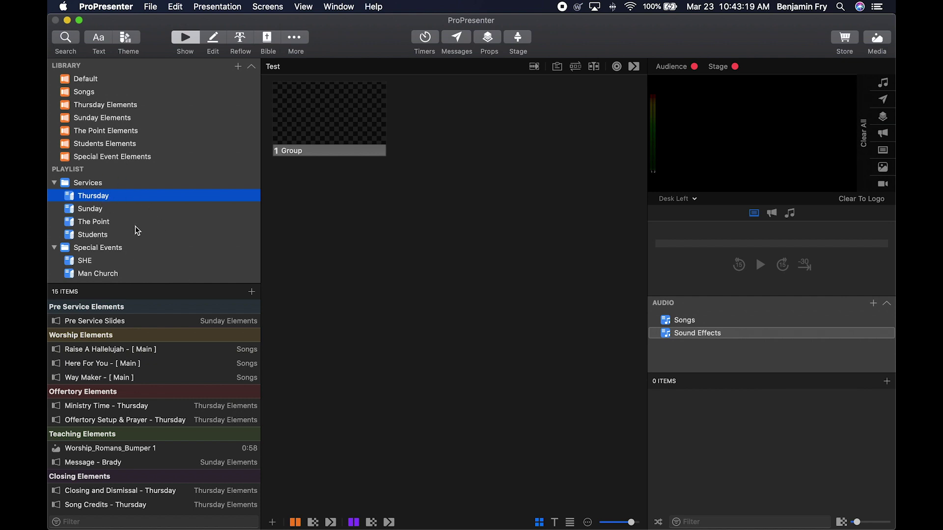
# - Add a new empty playlist named Test to the Services folder
pyautogui.click(239, 67)
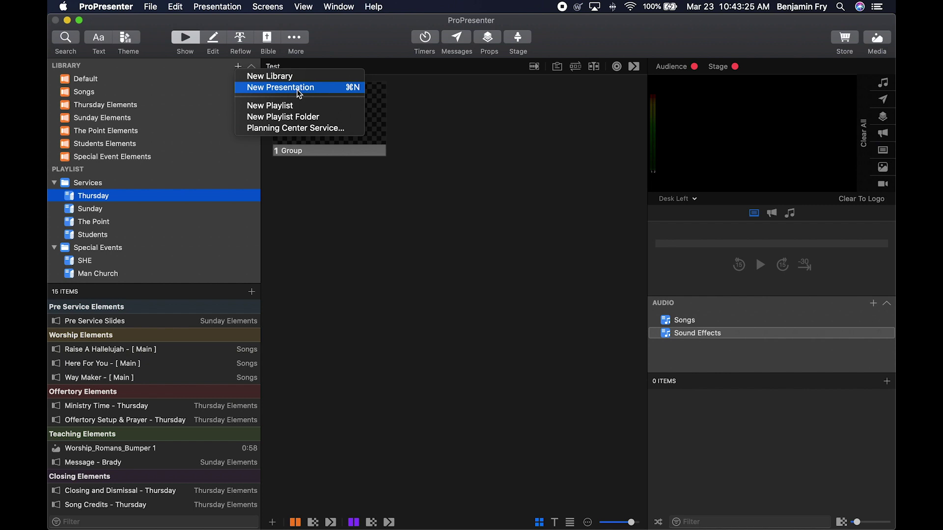
pyautogui.click(278, 107)
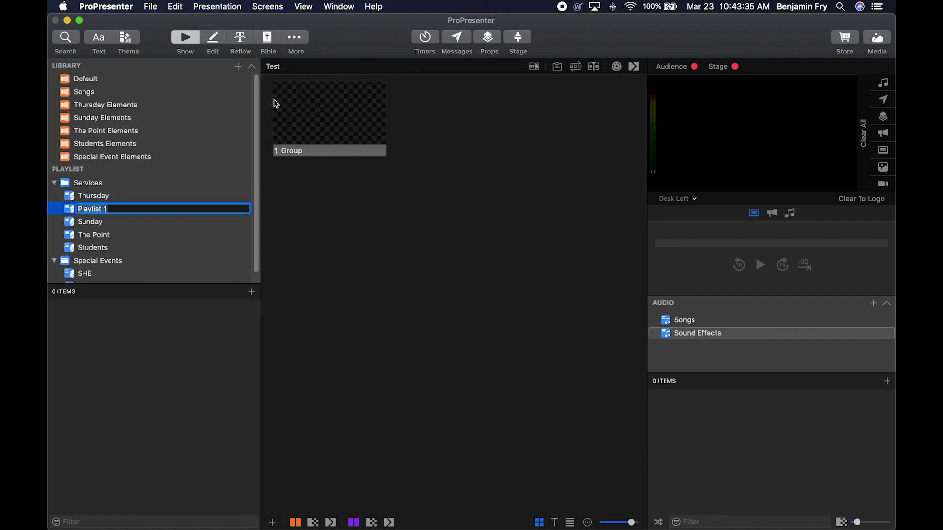
pyautogui.write('Test')
pyautogui.press('Return')
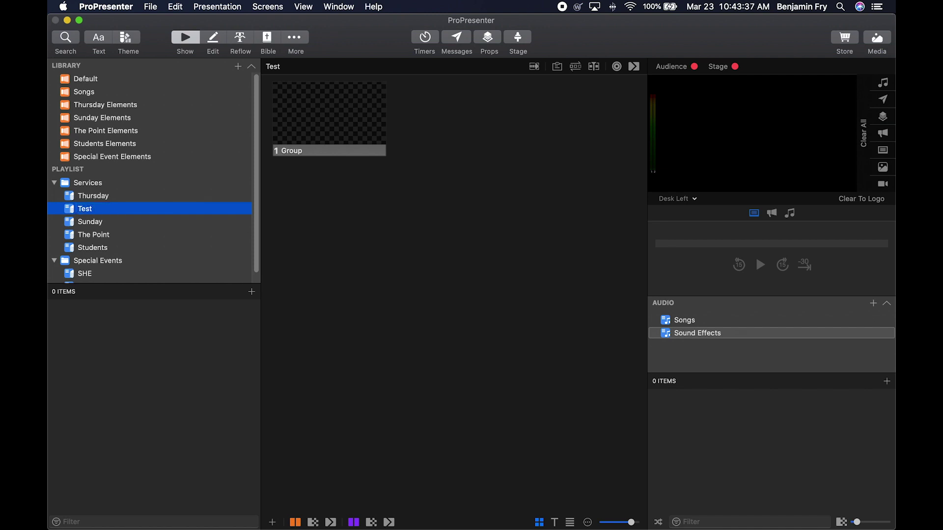
# - Add a new playlist folder named Test under Services
pyautogui.click(239, 67)
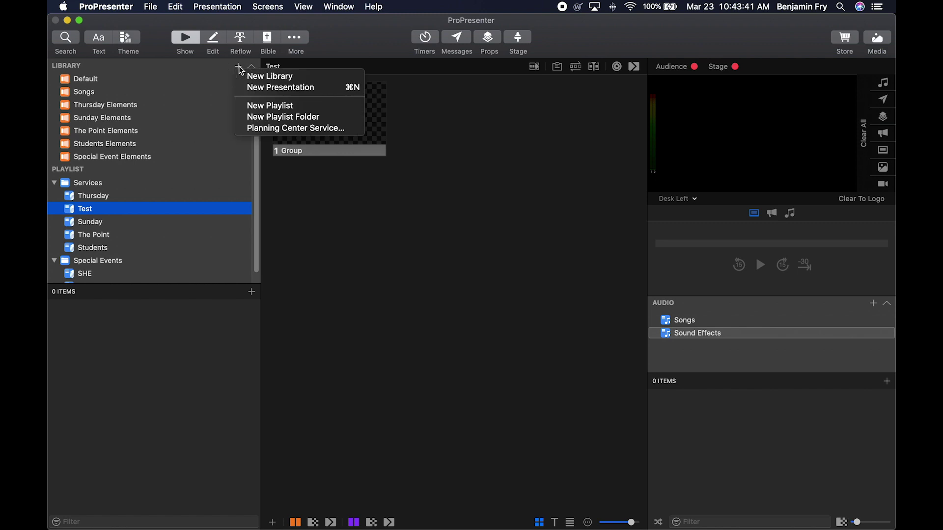
pyautogui.click(302, 116)
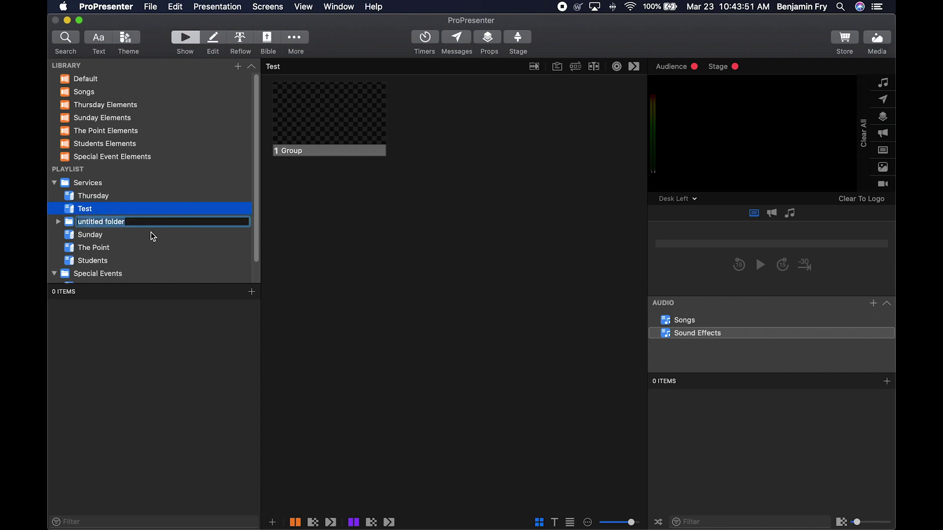
pyautogui.write('Test')
pyautogui.press('Return')
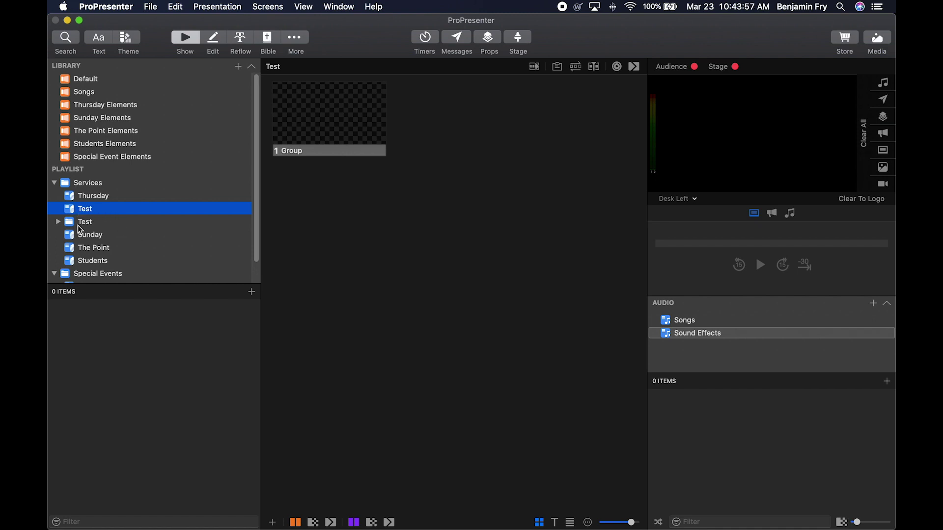
# - Reorder the playlist list so the Test playlist is on top, above the Test folder and Services
pyautogui.moveTo(87, 211); pyautogui.dragTo(96, 224)
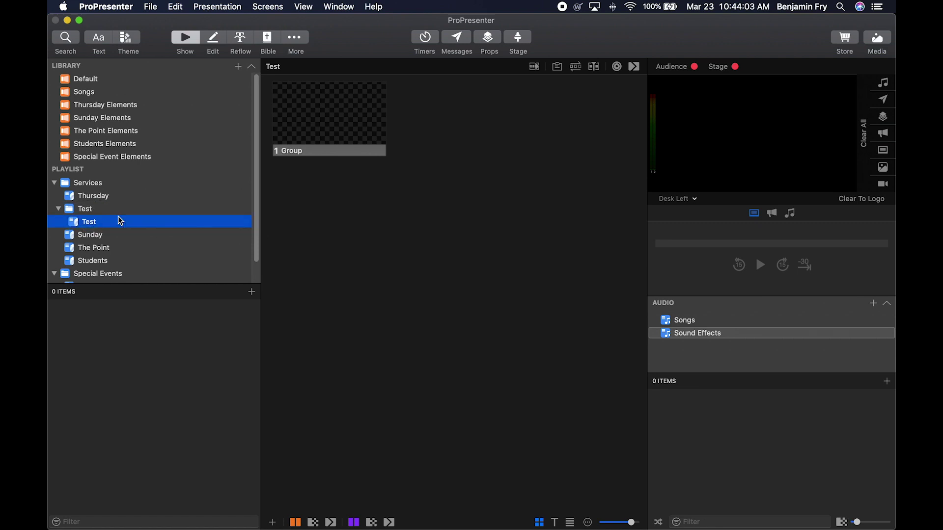
pyautogui.click(57, 209)
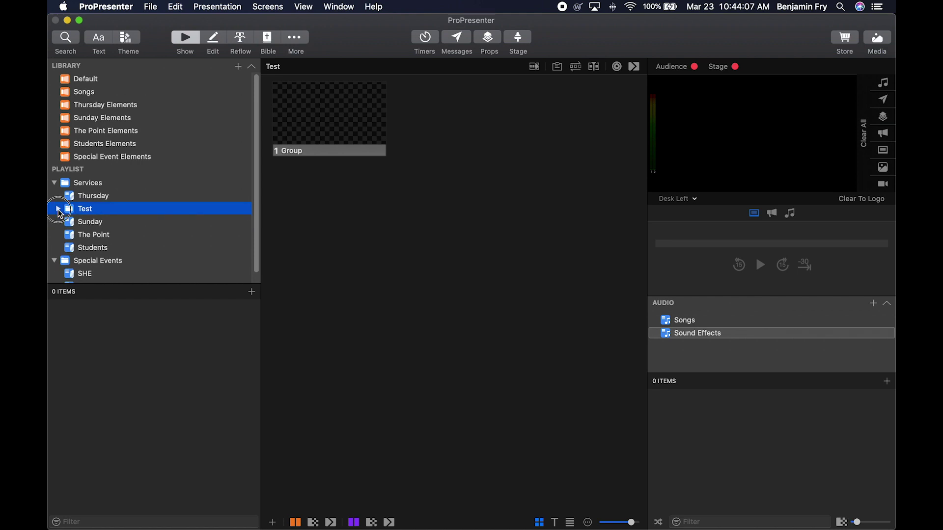
pyautogui.click(58, 209)
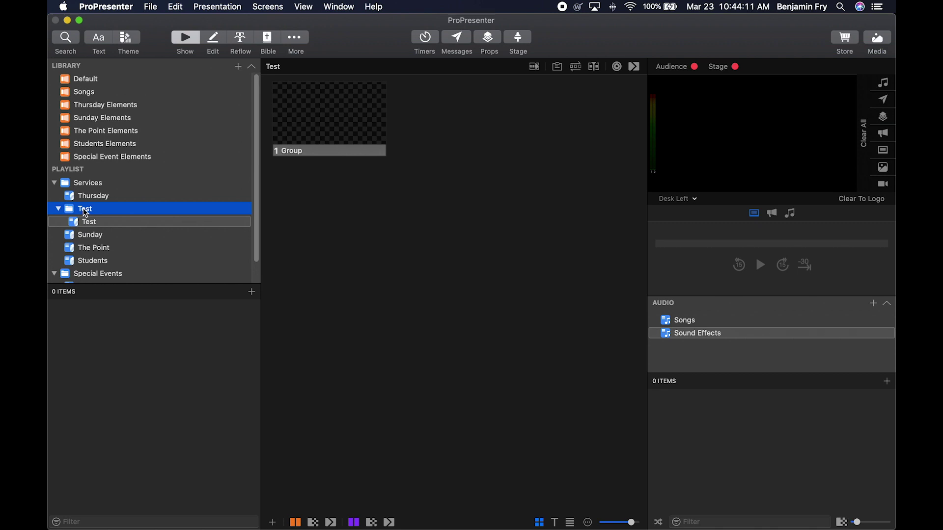
pyautogui.moveTo(86, 211); pyautogui.dragTo(71, 178)
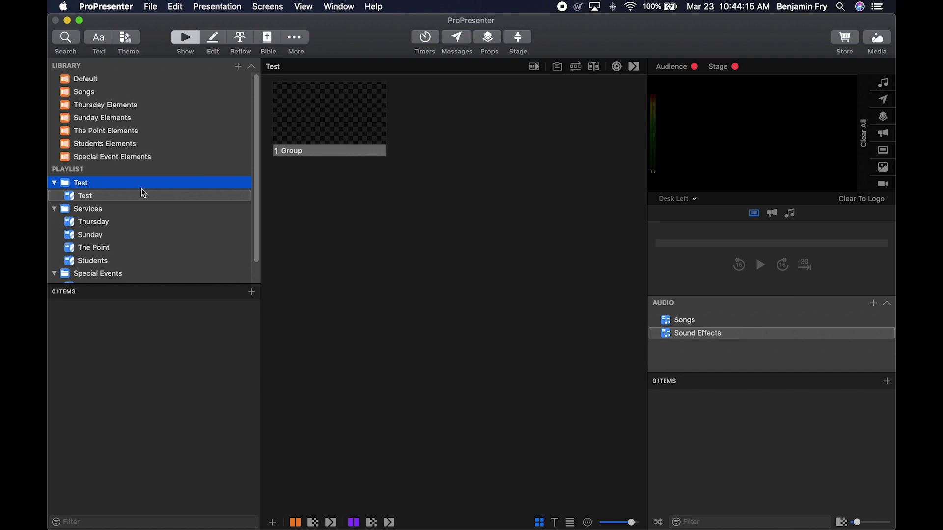
pyautogui.click(87, 198)
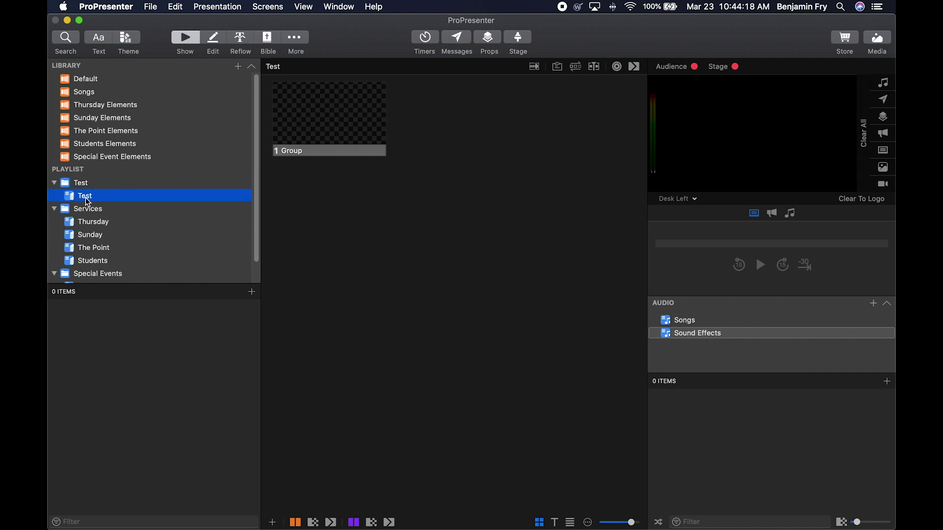
pyautogui.moveTo(86, 196); pyautogui.dragTo(83, 181)
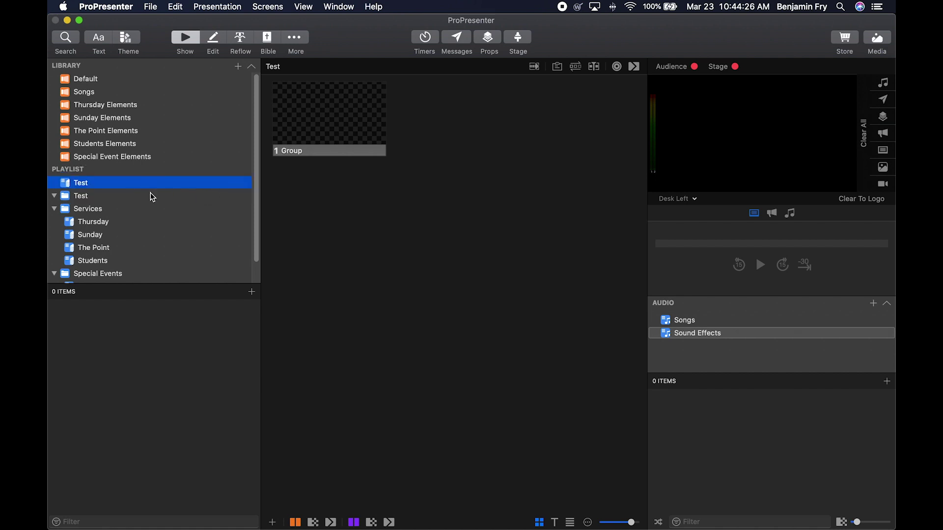
# - Delete the Test playlist and then the Test folder
pyautogui.rightClick(87, 186)
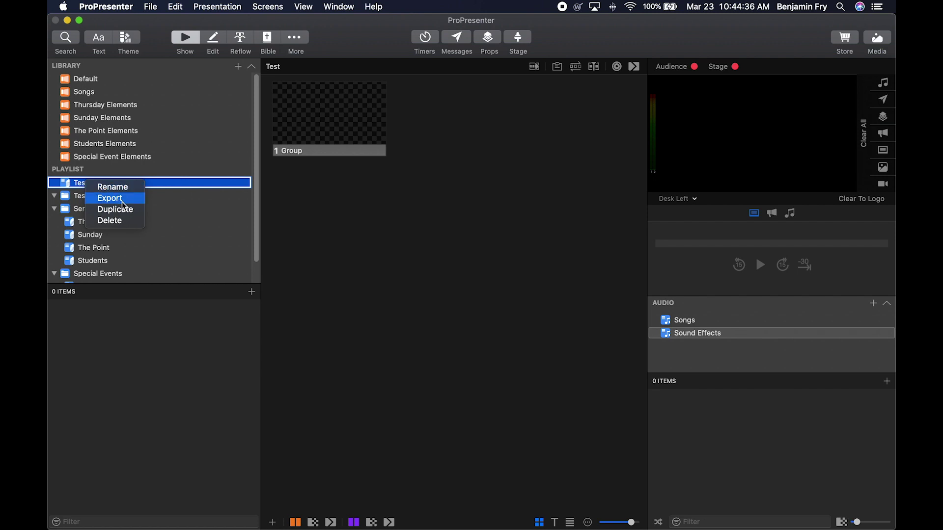
pyautogui.click(128, 221)
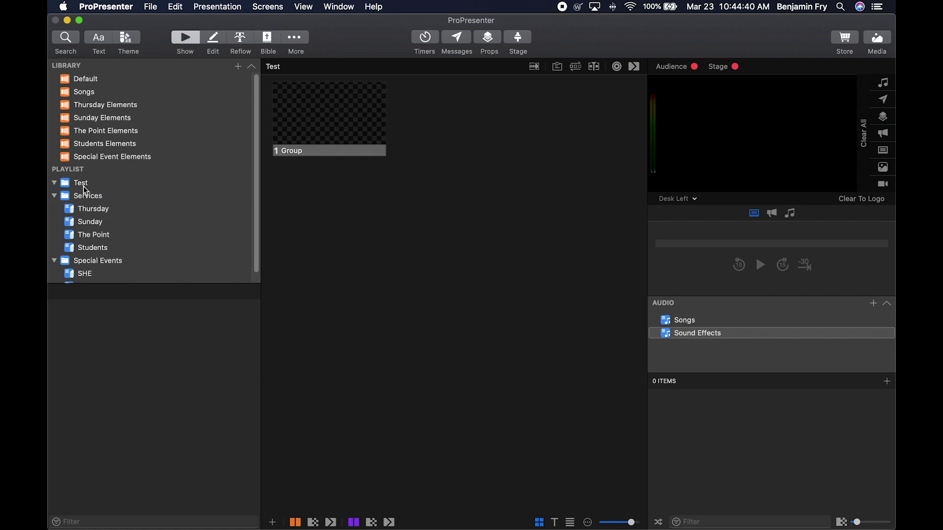
pyautogui.rightClick(80, 185)
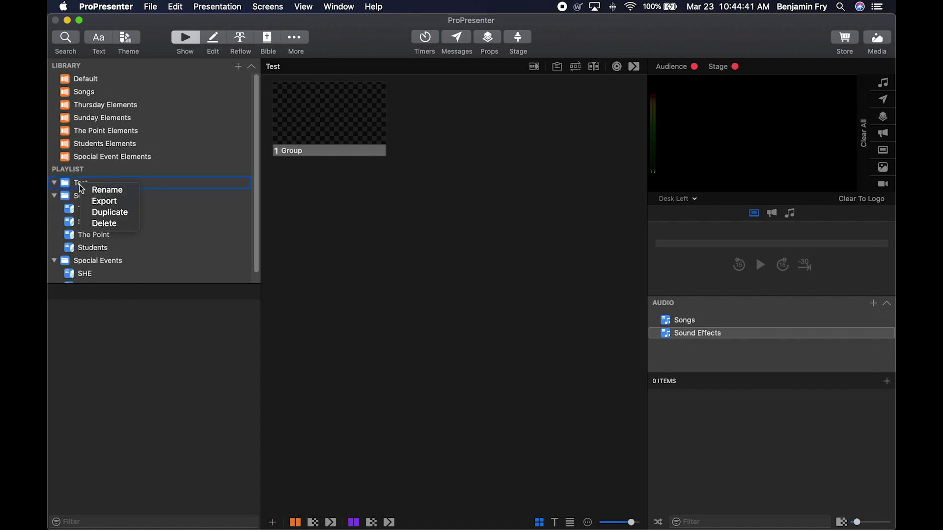
pyautogui.click(126, 225)
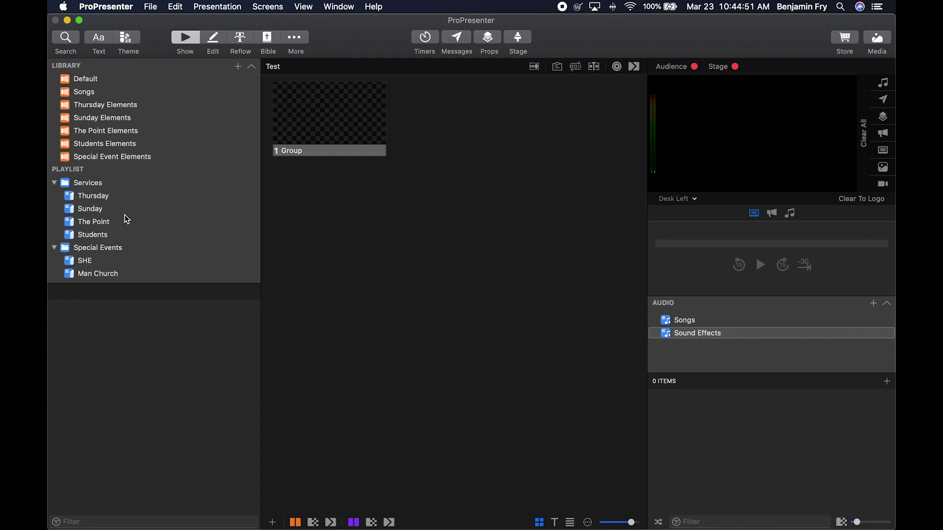
# - Open the Way Maker song from the Songs library to view its Verse and Chorus slides
pyautogui.click(98, 211)
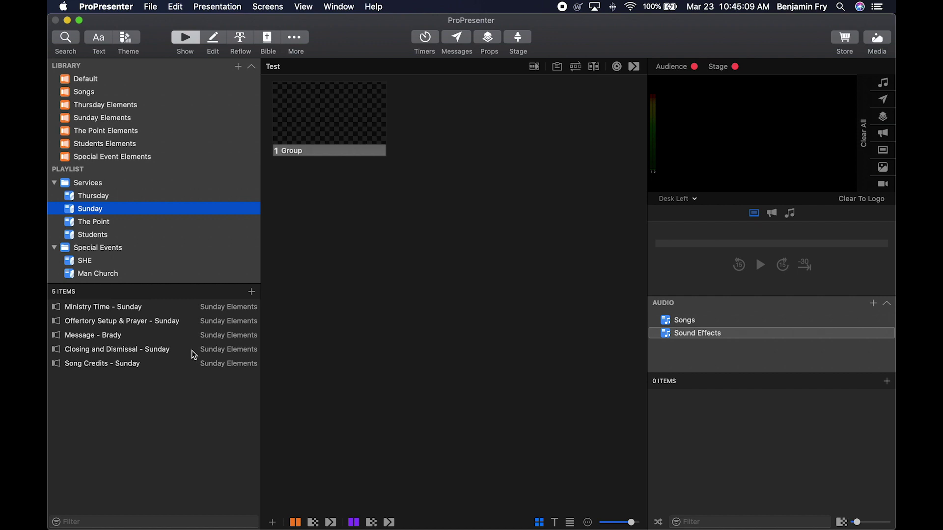
pyautogui.click(89, 93)
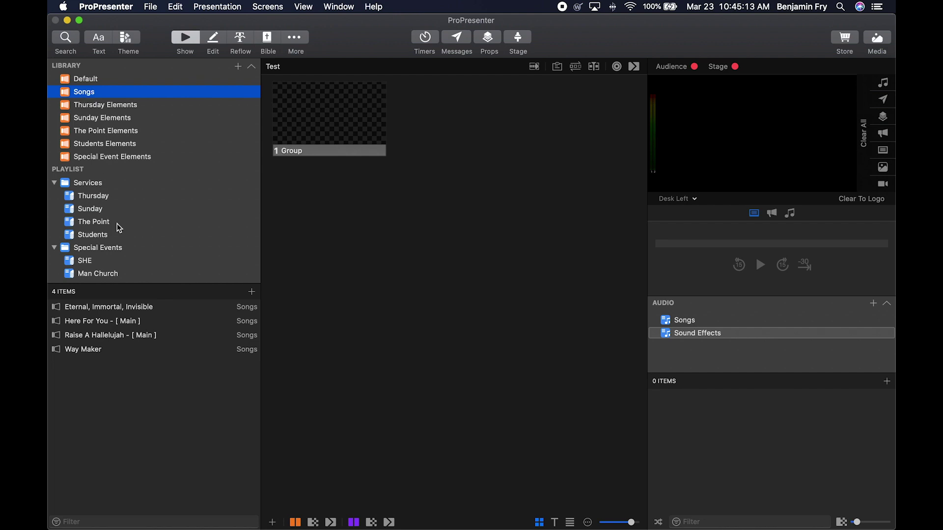
pyautogui.click(81, 349)
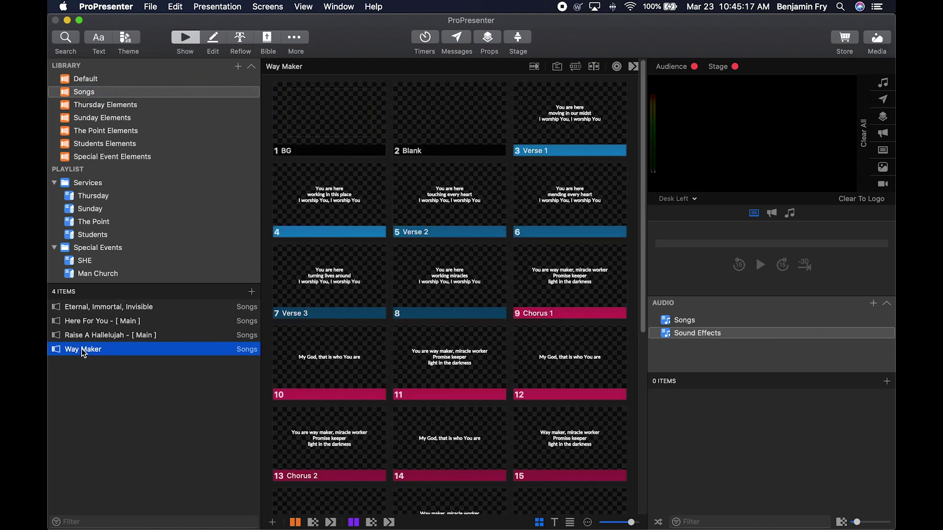
# - Add Way Maker from the Songs library as the first item of the Sunday playlist
pyautogui.moveTo(70, 349); pyautogui.dragTo(93, 211)
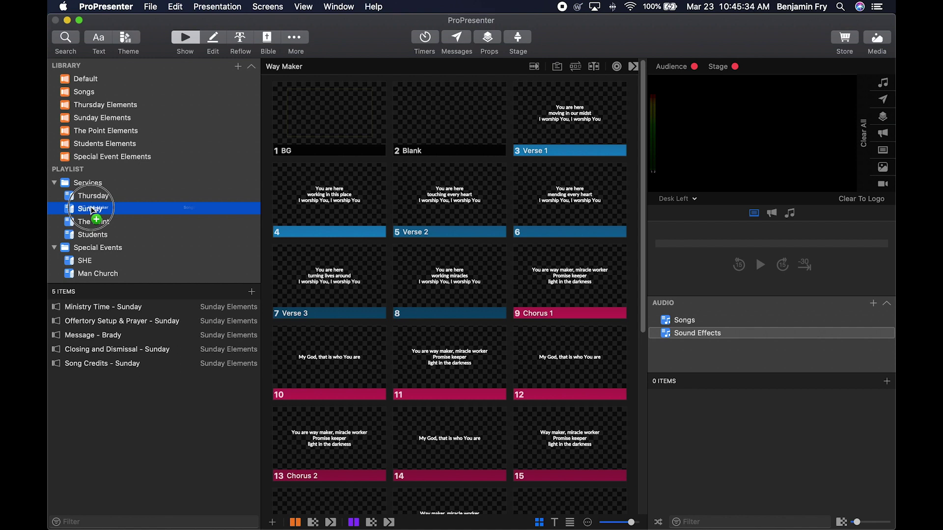
pyautogui.moveTo(93, 210); pyautogui.dragTo(105, 304)
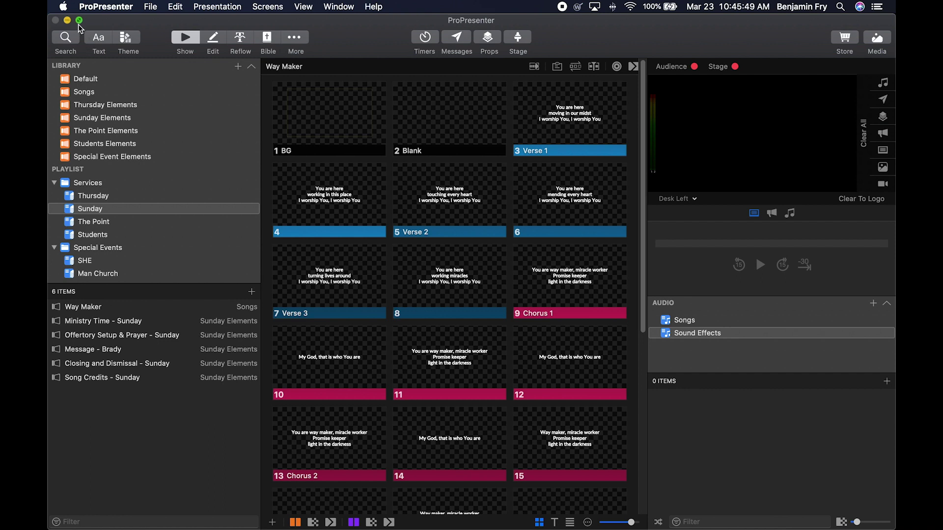
# - Search the library for 'Raise' and put Raise A Hallelujah at the top of the Sunday playlist
pyautogui.click(68, 36)
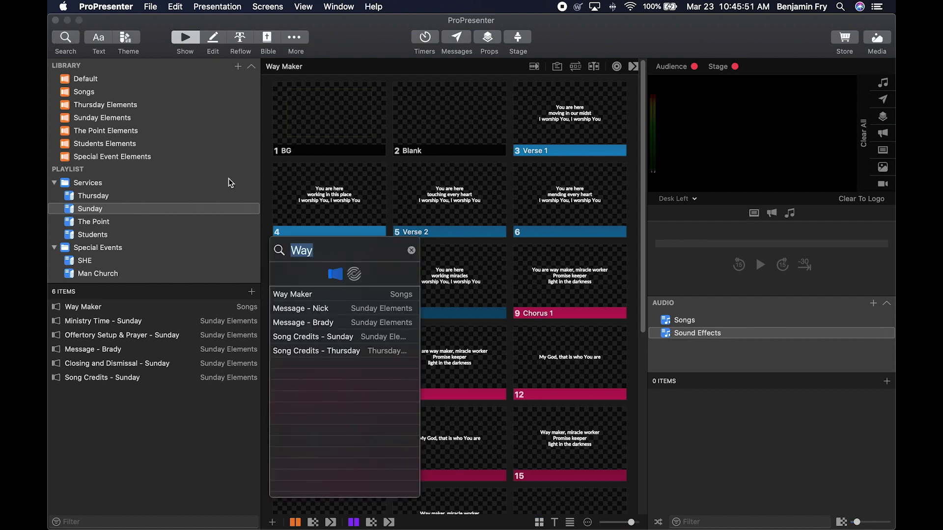
pyautogui.write('Raise')
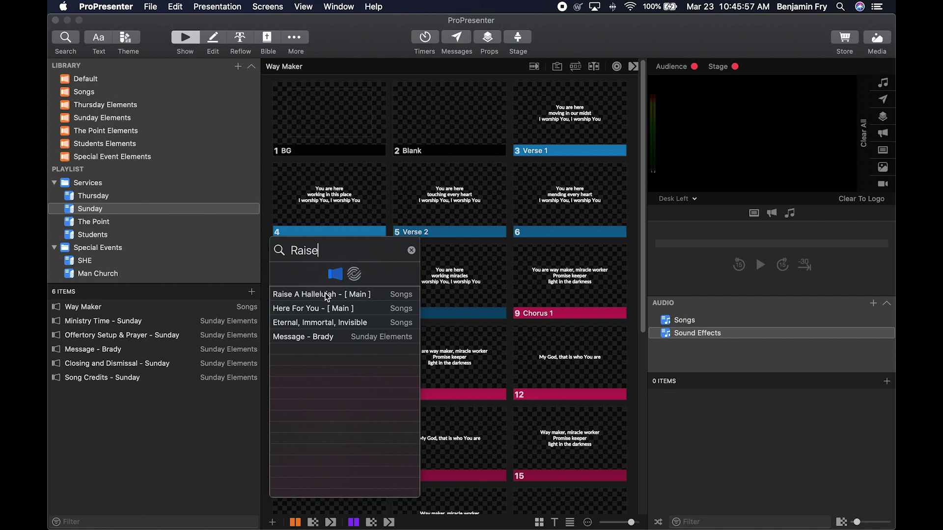
pyautogui.moveTo(328, 297); pyautogui.dragTo(165, 306)
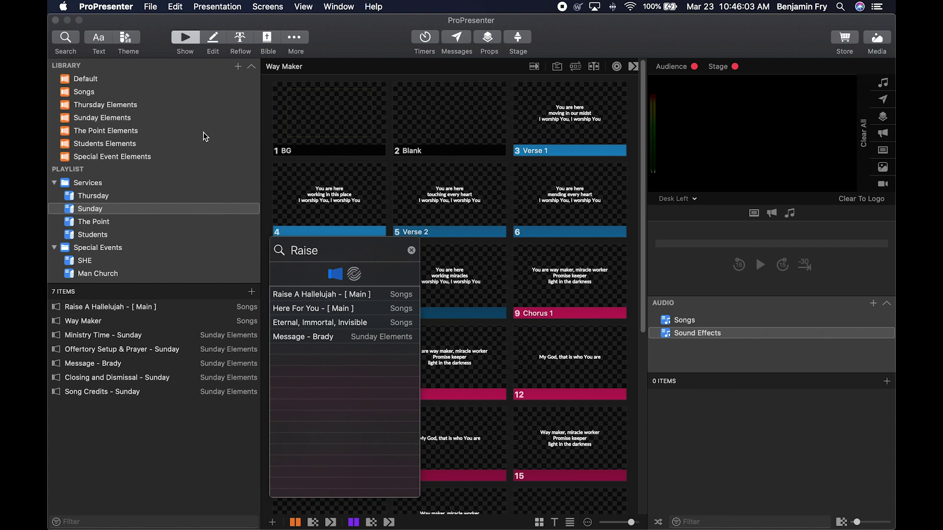
pyautogui.click(216, 208)
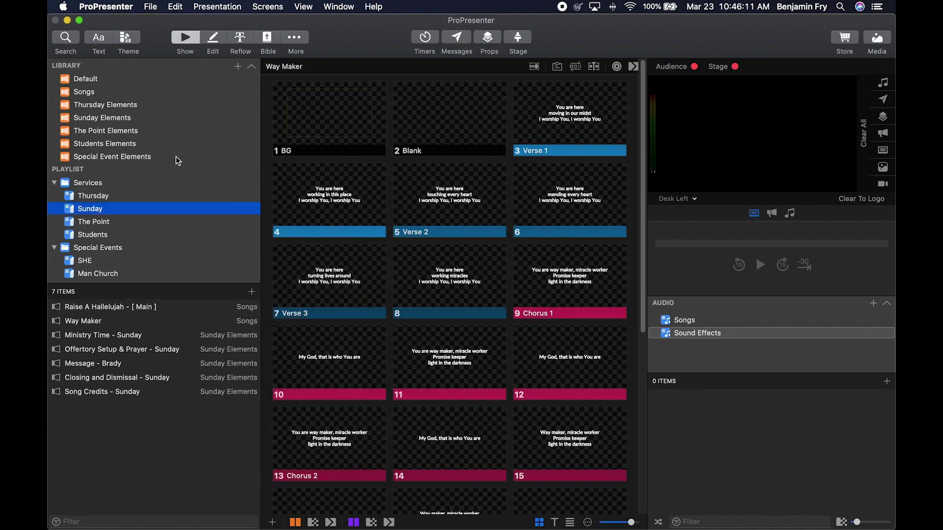
# - Add Here For You from the Songs library to the Sunday playlist using Add to > Sunday
pyautogui.click(94, 92)
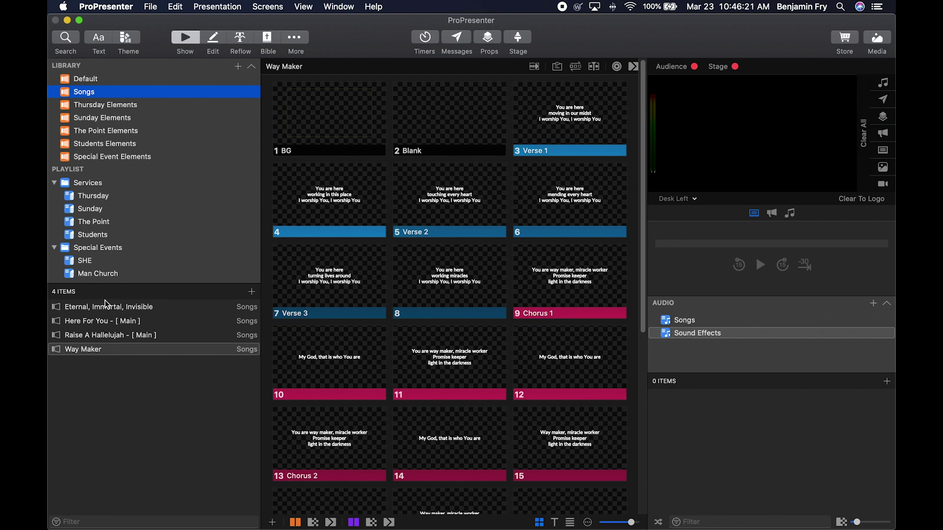
pyautogui.rightClick(103, 320)
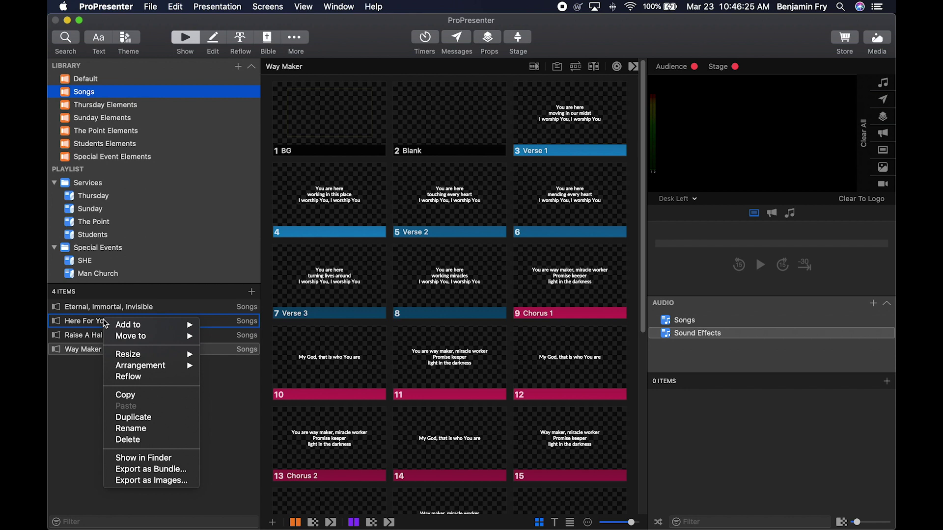
pyautogui.moveTo(138, 326)
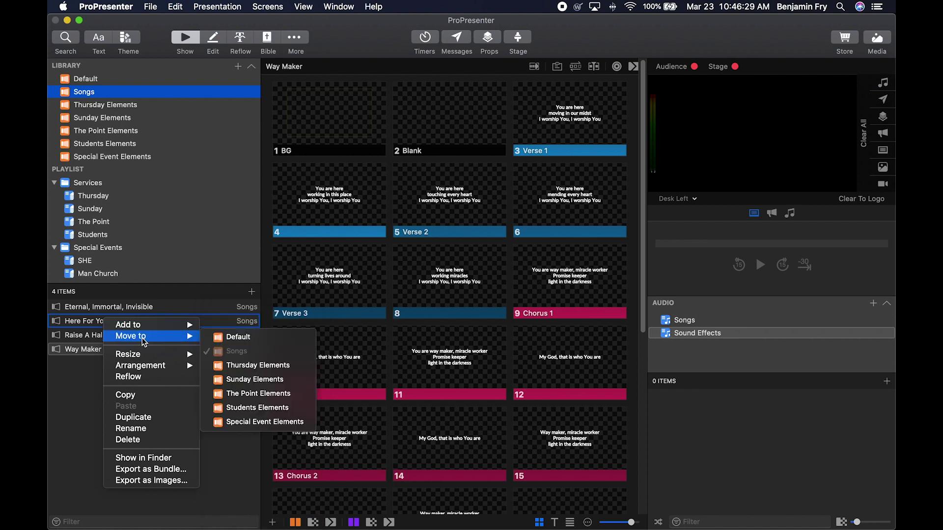
pyautogui.moveTo(152, 356)
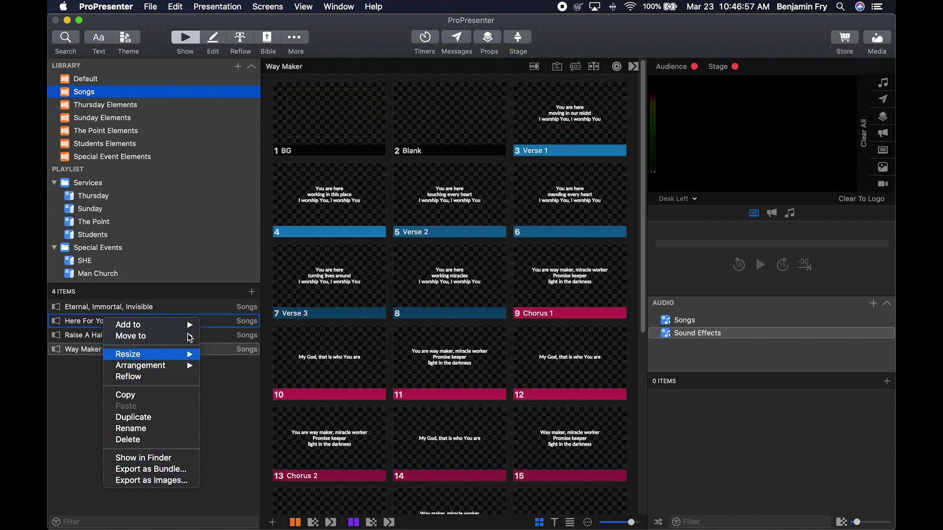
pyautogui.moveTo(171, 324)
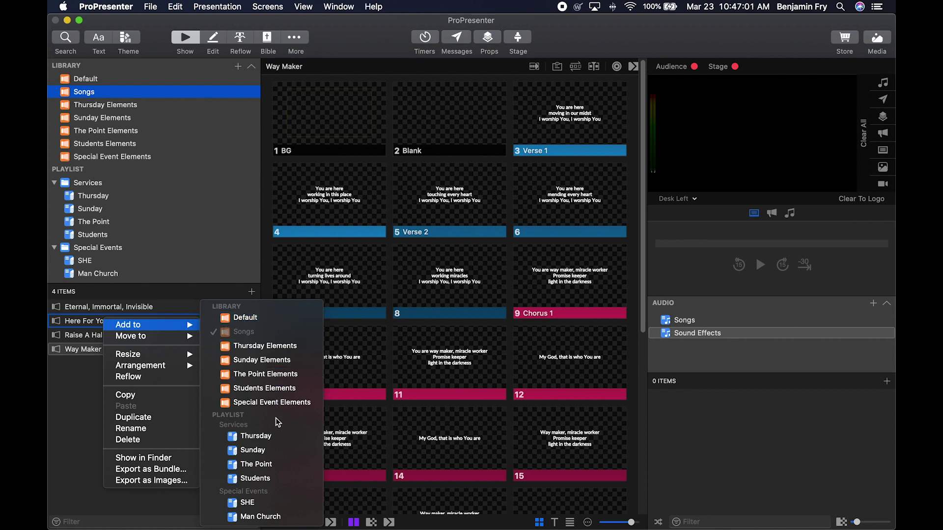
pyautogui.click(279, 450)
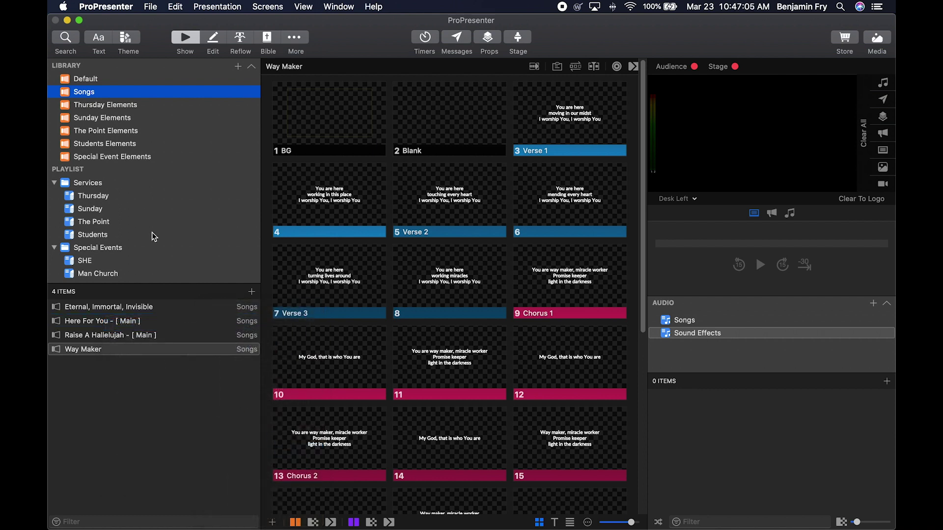
# - Move Here For You to second place in the Sunday playlist, just below Raise A Hallelujah
pyautogui.click(103, 213)
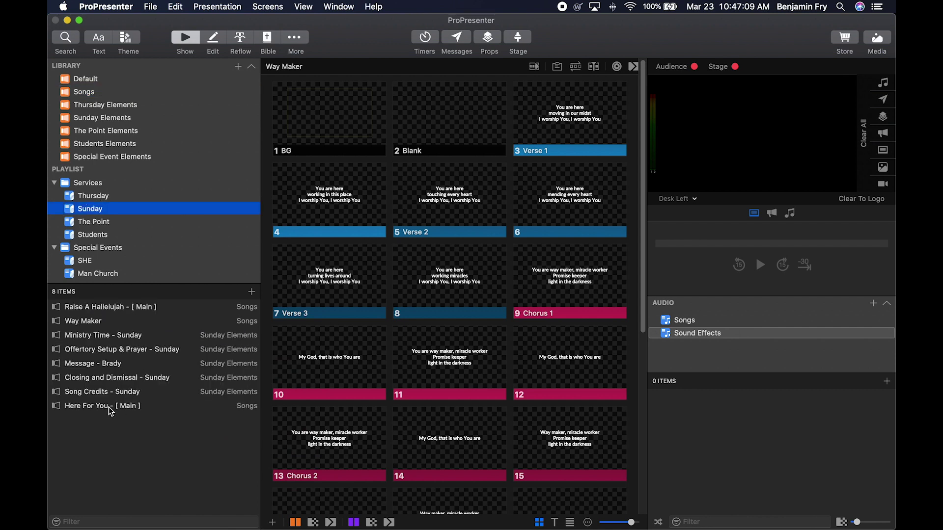
pyautogui.moveTo(94, 405); pyautogui.dragTo(99, 311)
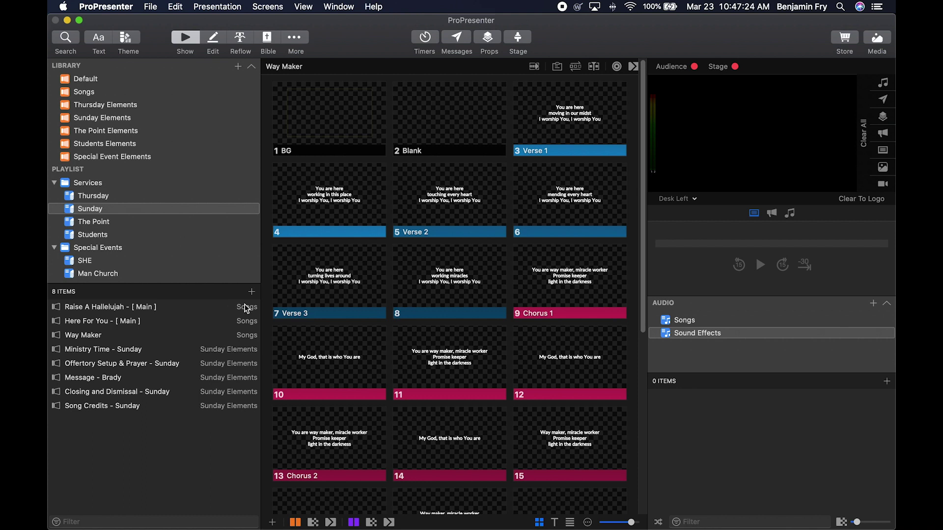
pyautogui.click(252, 292)
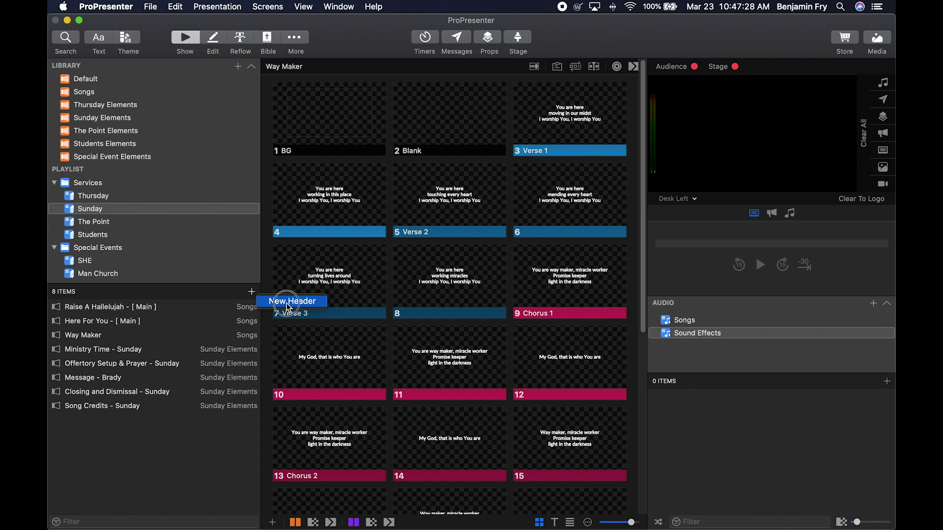
# - Add a new header to the top of the Sunday playlist and rename it 'Test Header'
pyautogui.click(287, 303)
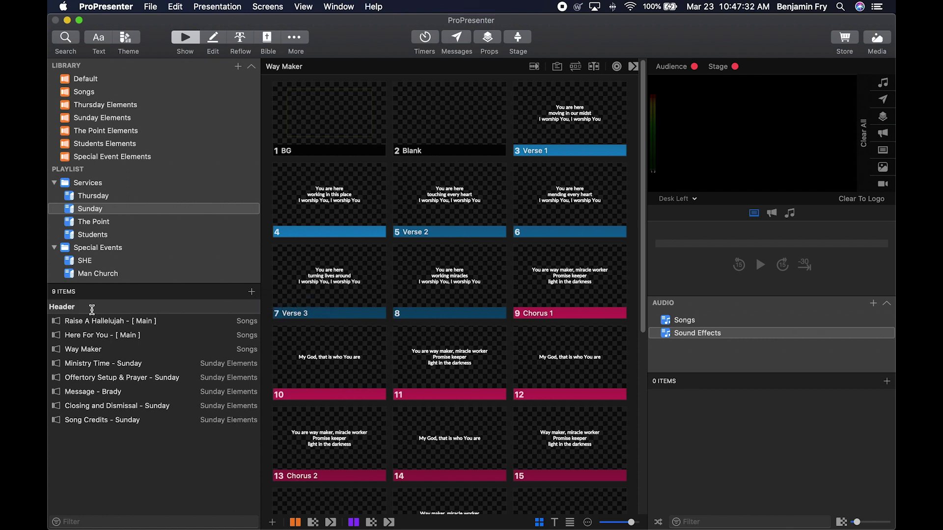
pyautogui.rightClick(63, 305)
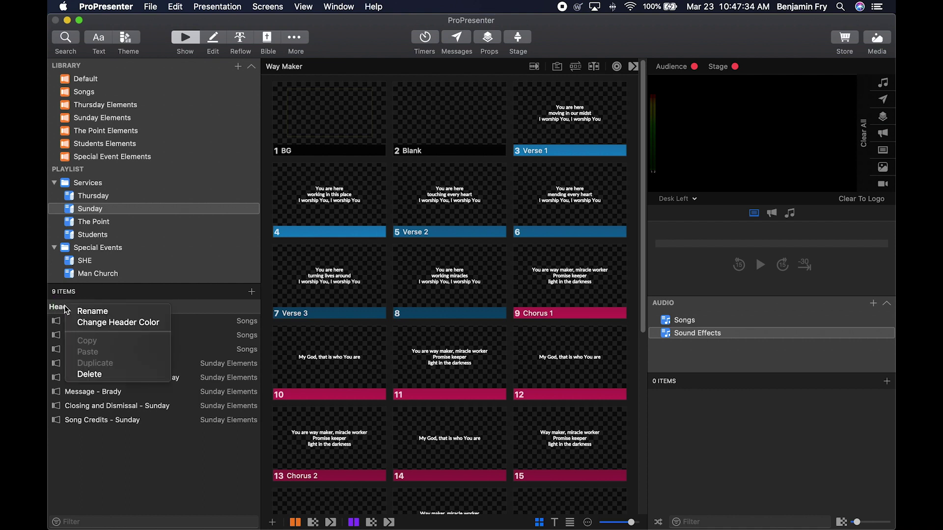
pyautogui.click(139, 312)
pyautogui.write('Test Header')
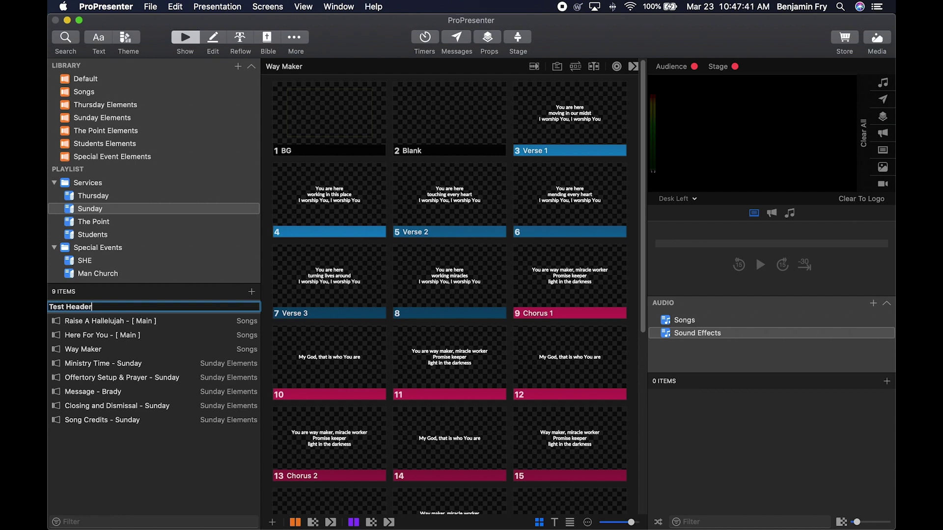
pyautogui.press('Return')
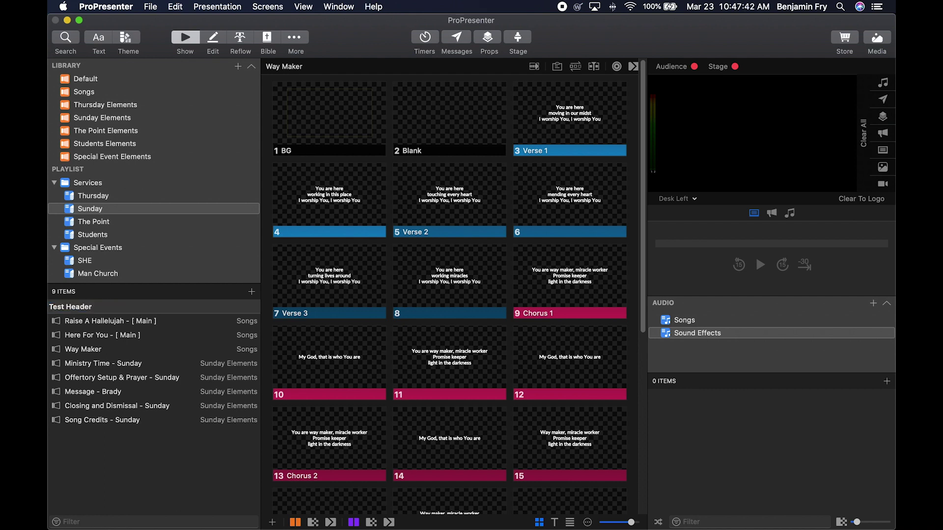
pyautogui.rightClick(88, 306)
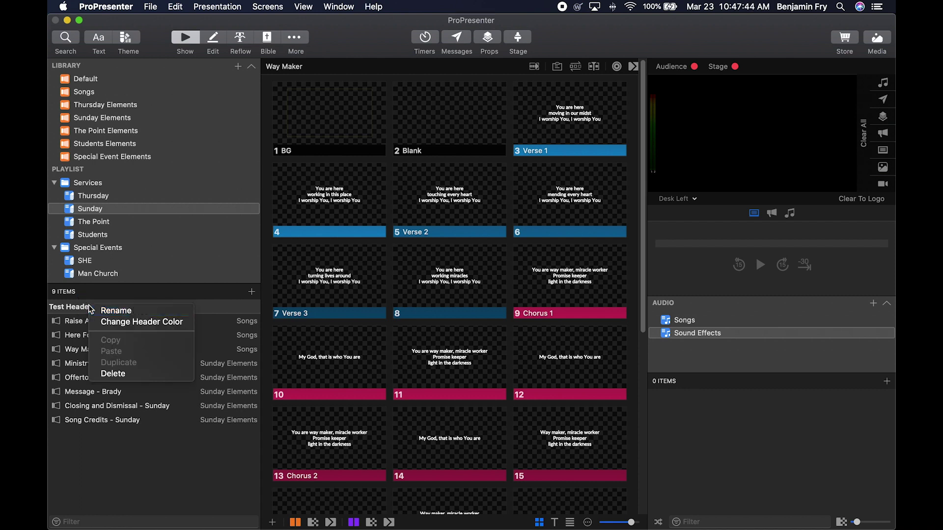
# - Color the Test Header with the Salmon pencil and close the Colors panel
pyautogui.click(117, 322)
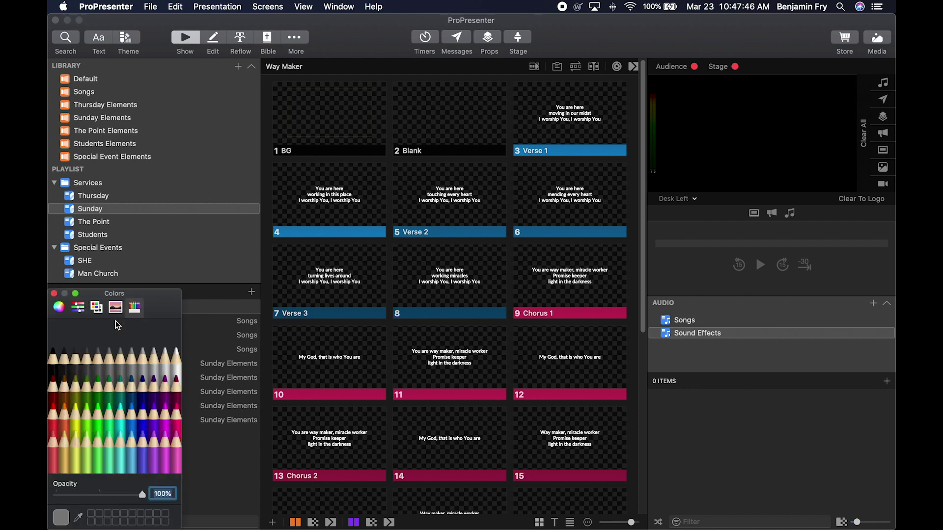
pyautogui.click(60, 309)
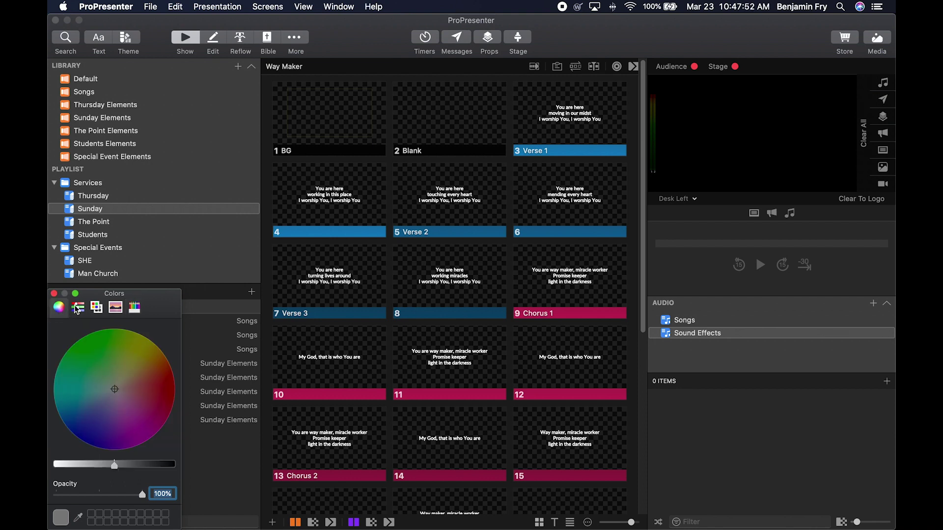
pyautogui.click(135, 309)
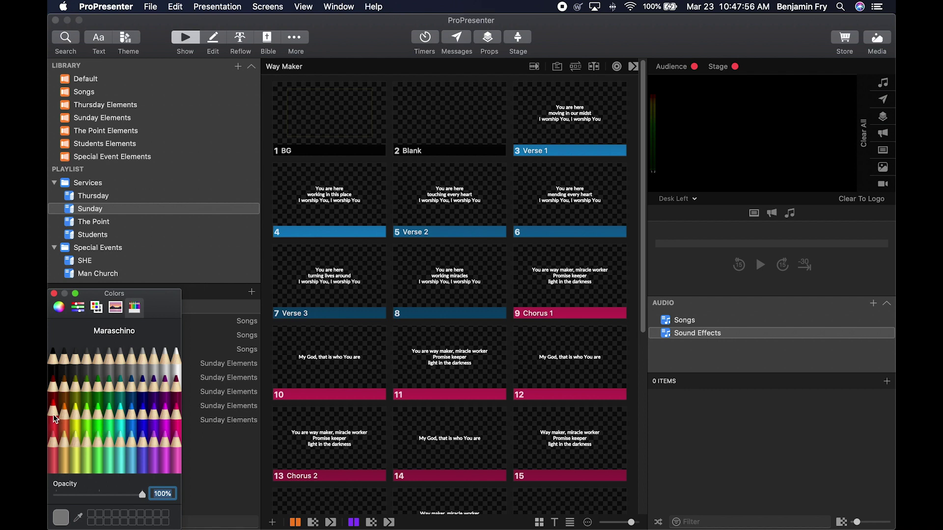
pyautogui.click(52, 443)
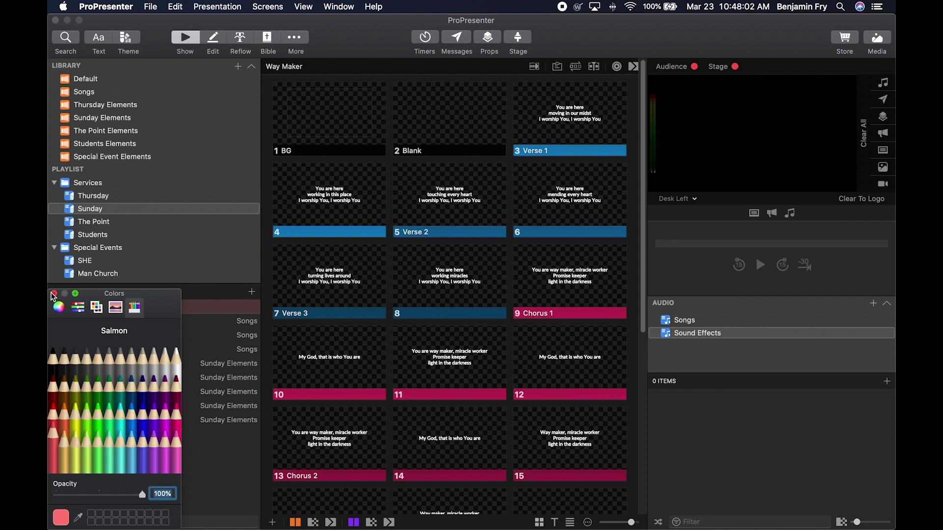
pyautogui.press('super+w')
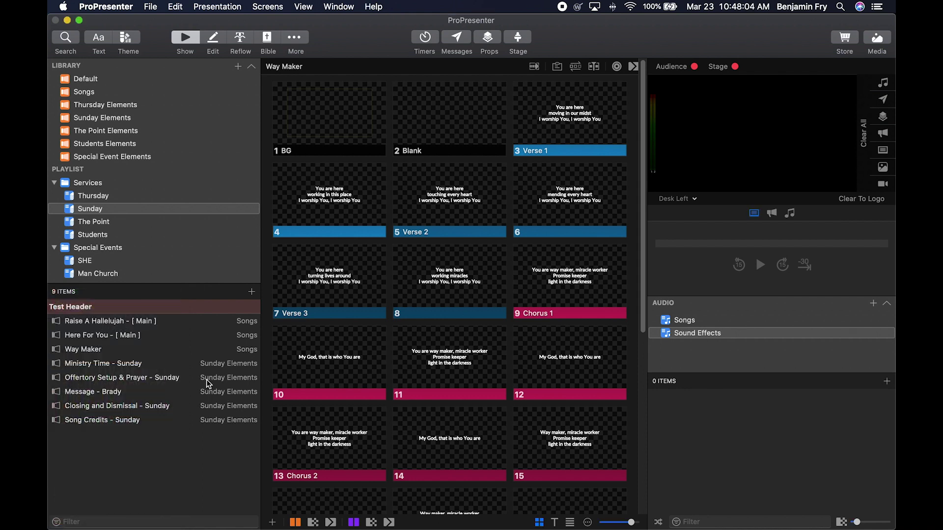
# - Delete the Test Header row from the Sunday playlist, leaving 8 items
pyautogui.click(117, 322)
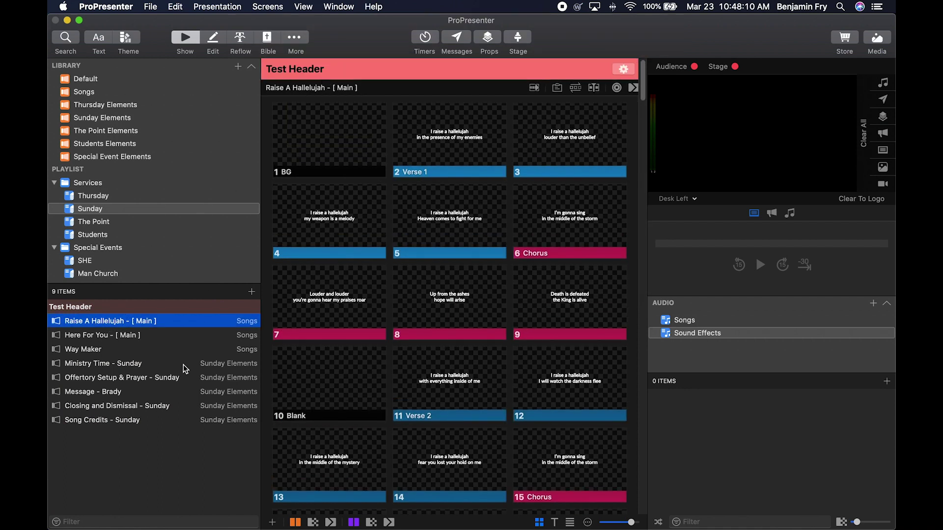
pyautogui.rightClick(77, 306)
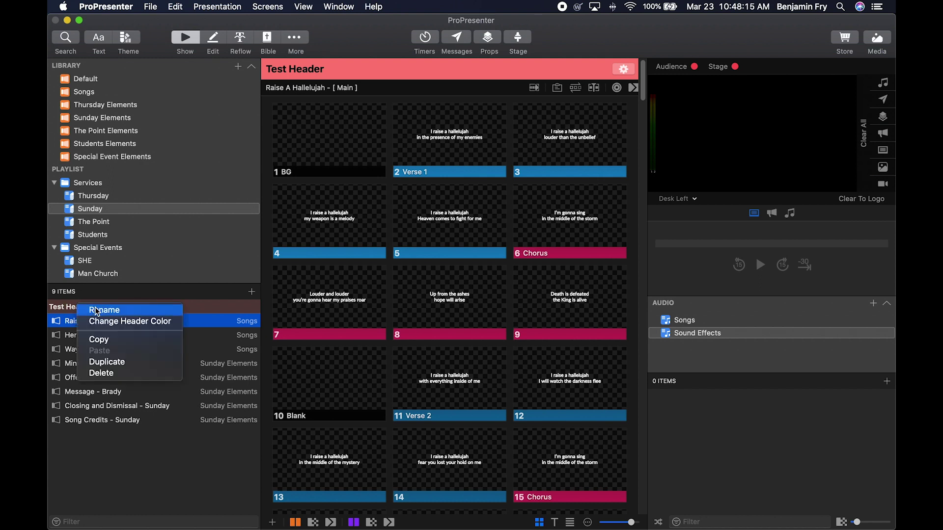
pyautogui.click(138, 373)
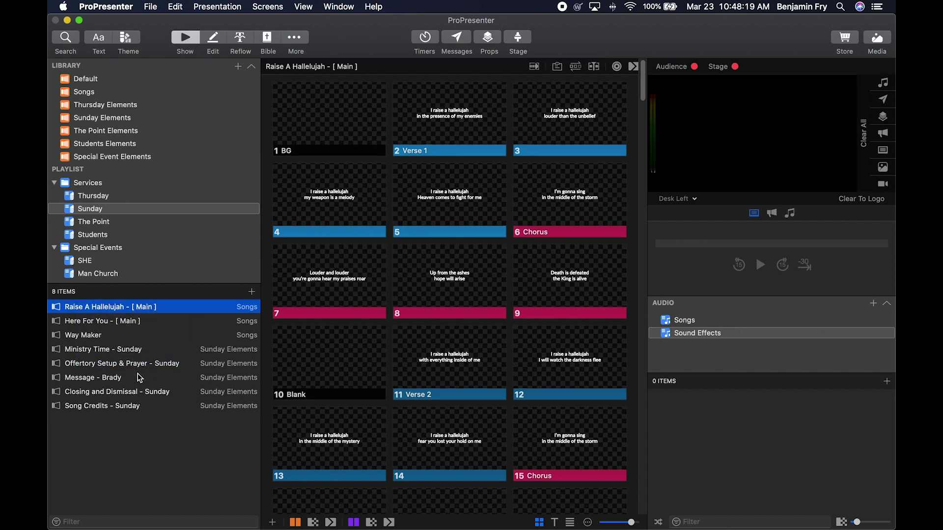
pyautogui.click(91, 195)
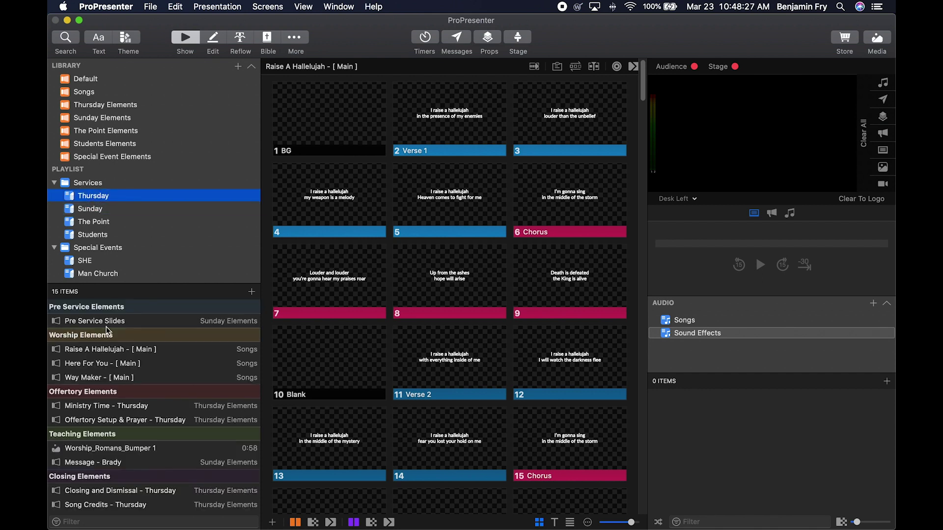
# - Reveal Raise A Hallelujah from the Thursday playlist in the Songs library via its context menu
pyautogui.rightClick(96, 349)
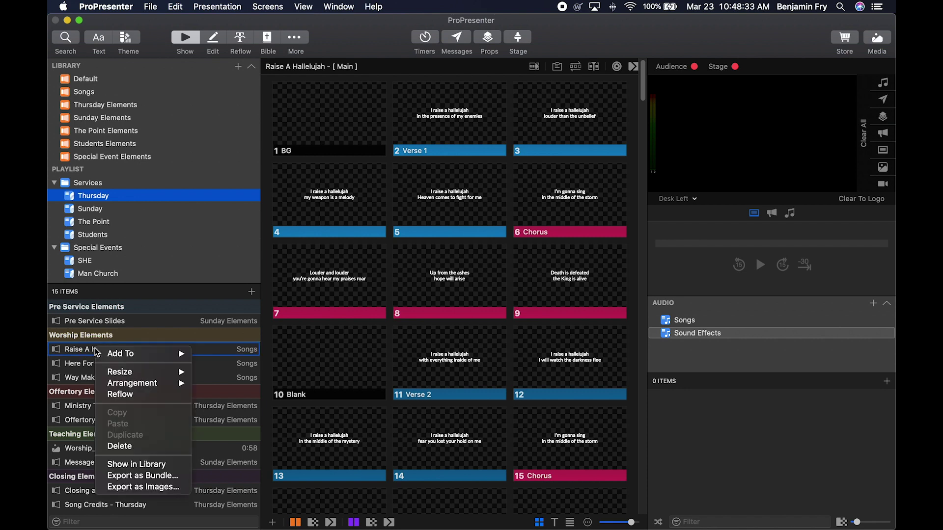
pyautogui.moveTo(149, 352)
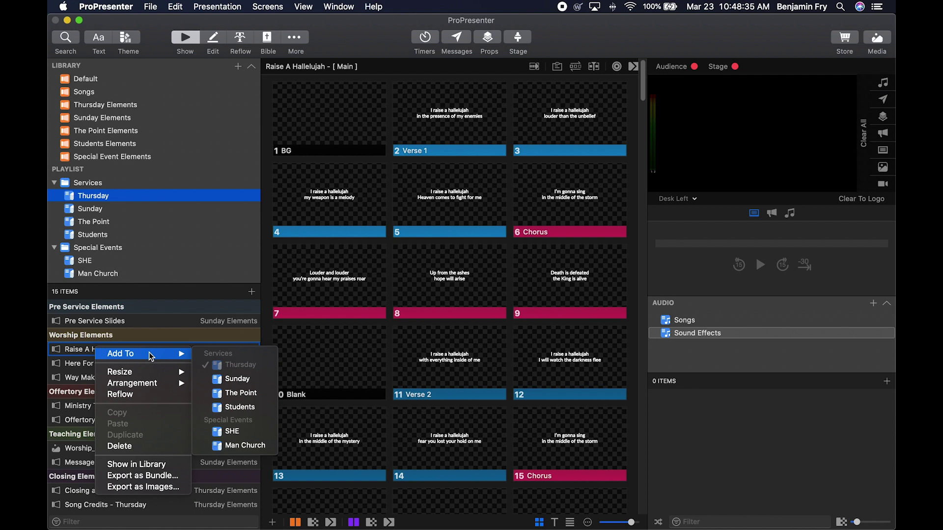
pyautogui.moveTo(160, 376)
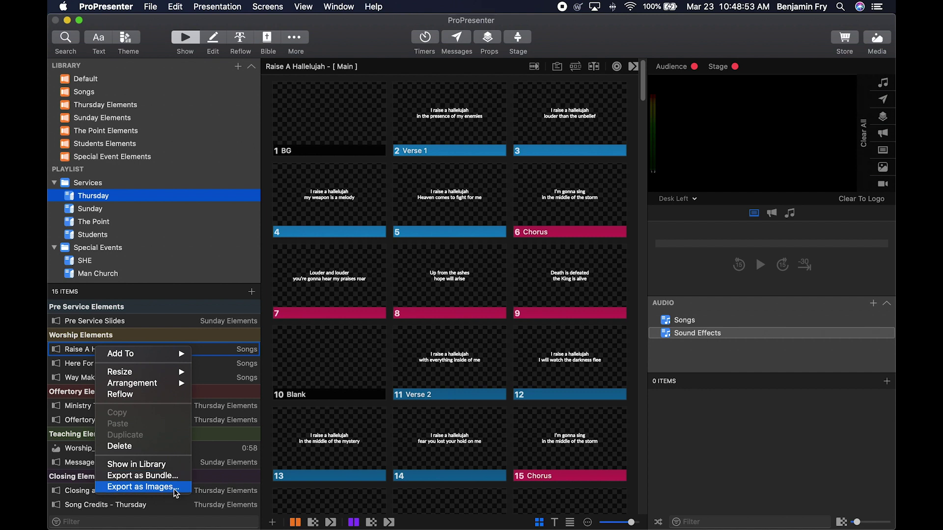
pyautogui.click(173, 465)
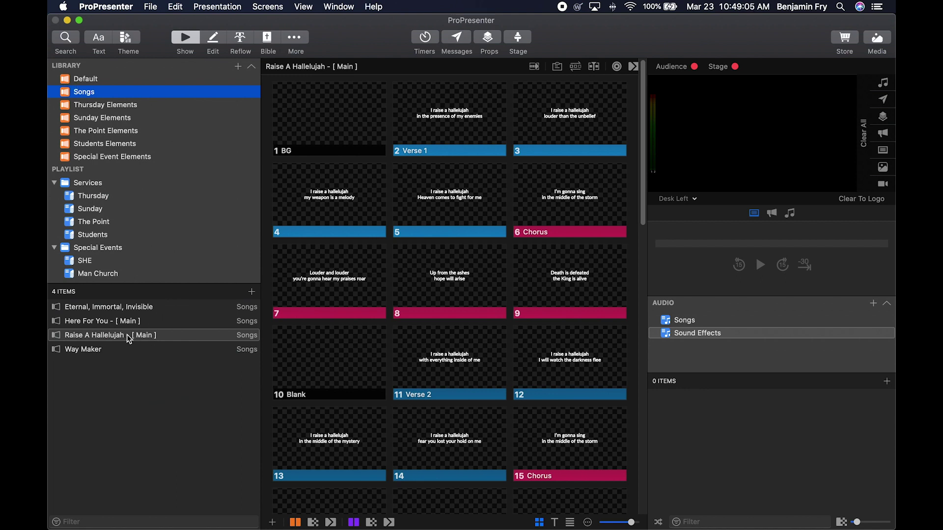
# - Return to the Thursday playlist and view, then dismiss, the Worship_Romans_Bumper 1 context menu
pyautogui.click(101, 198)
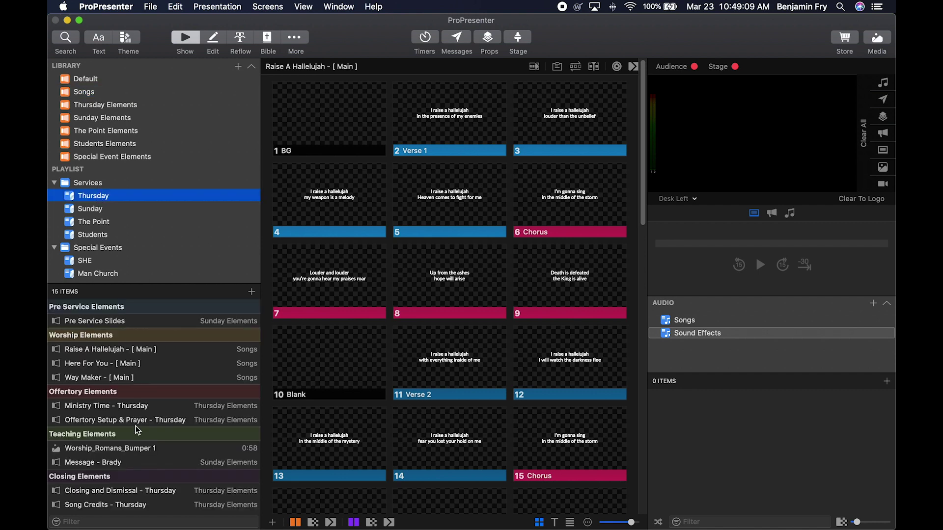
pyautogui.rightClick(90, 452)
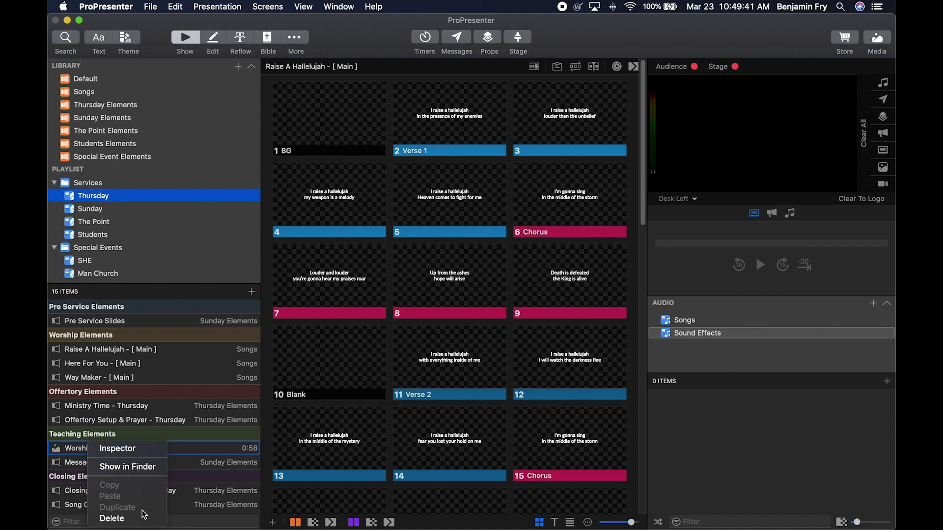
pyautogui.click(193, 434)
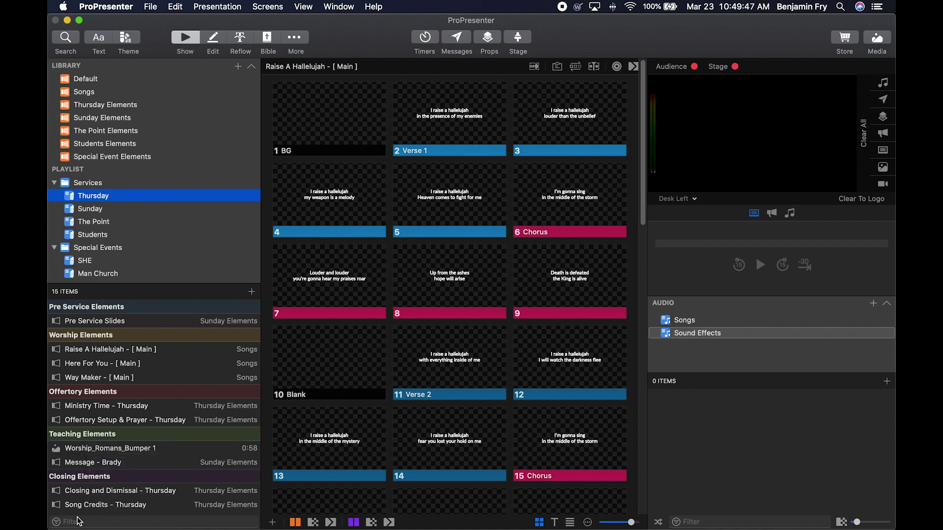
# - Filter the playlist by 'Here', open Here For You - [ Main ], then clear the filter
pyautogui.click(121, 522)
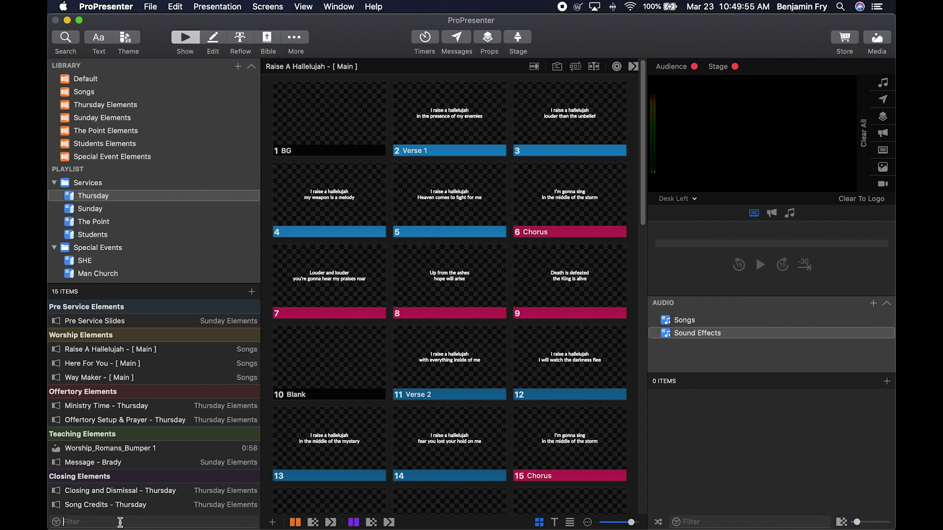
pyautogui.write('Here')
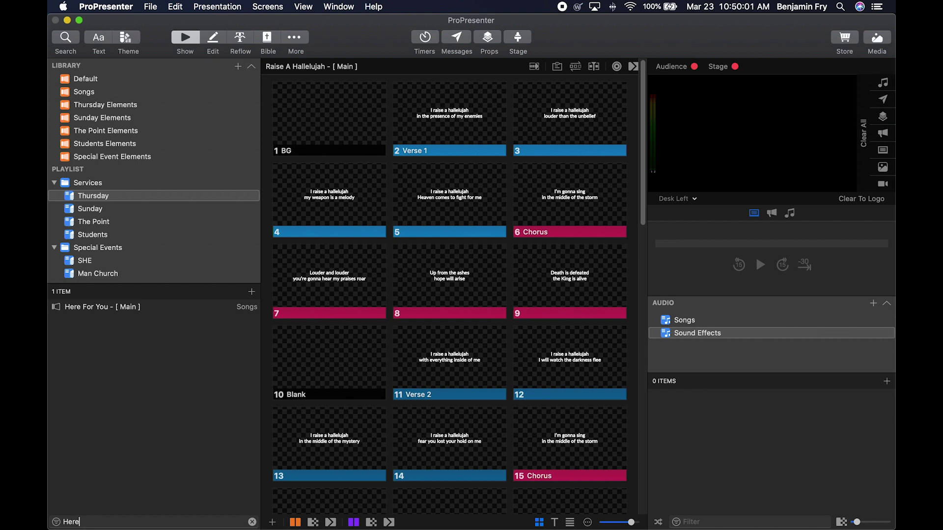
pyautogui.click(118, 309)
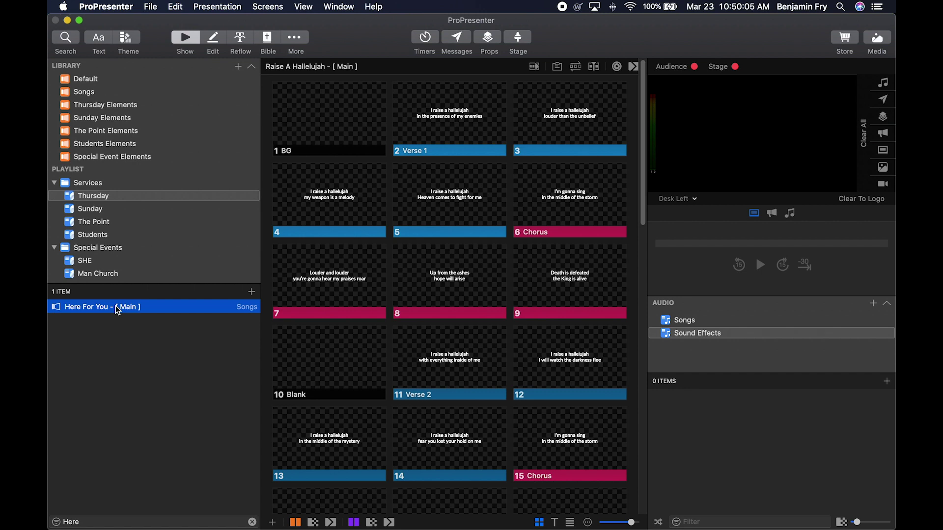
pyautogui.click(118, 309)
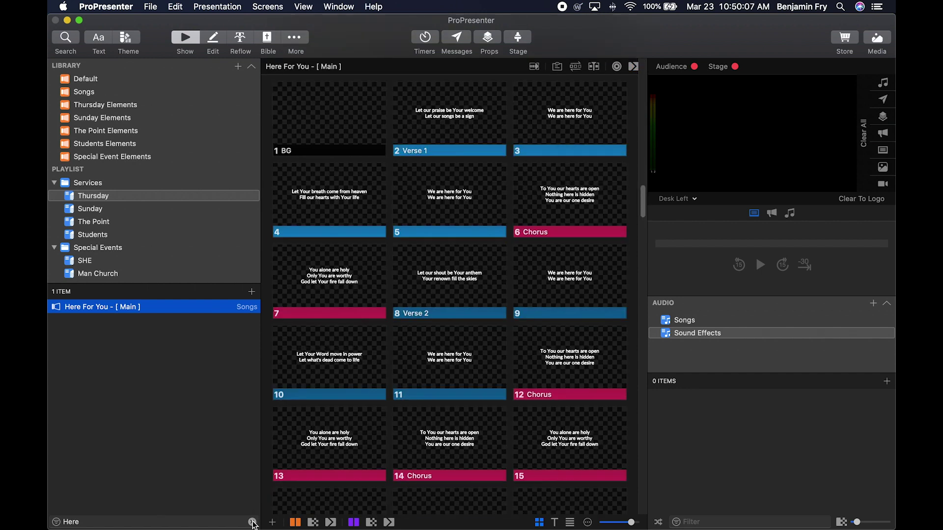
pyautogui.click(252, 522)
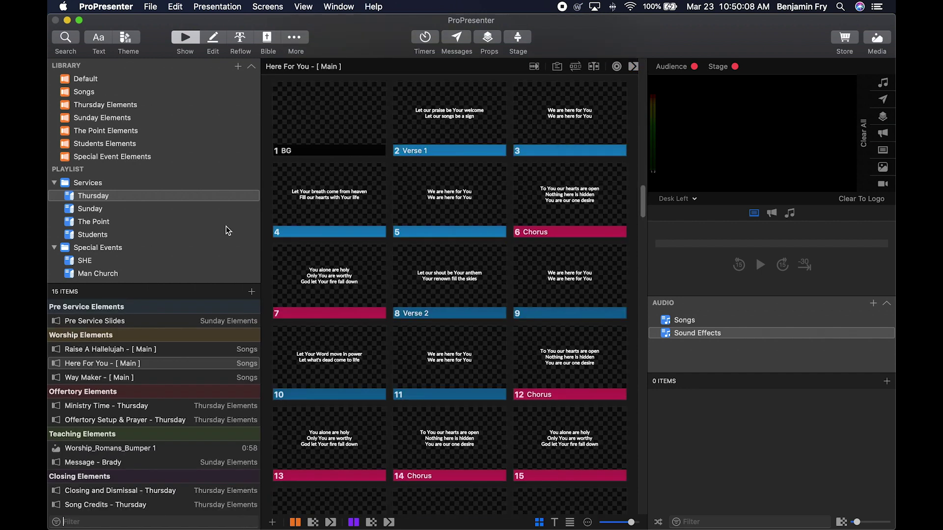
# - Show Sunday Elements, filter its items by 'Nick', then clear the filter
pyautogui.click(114, 119)
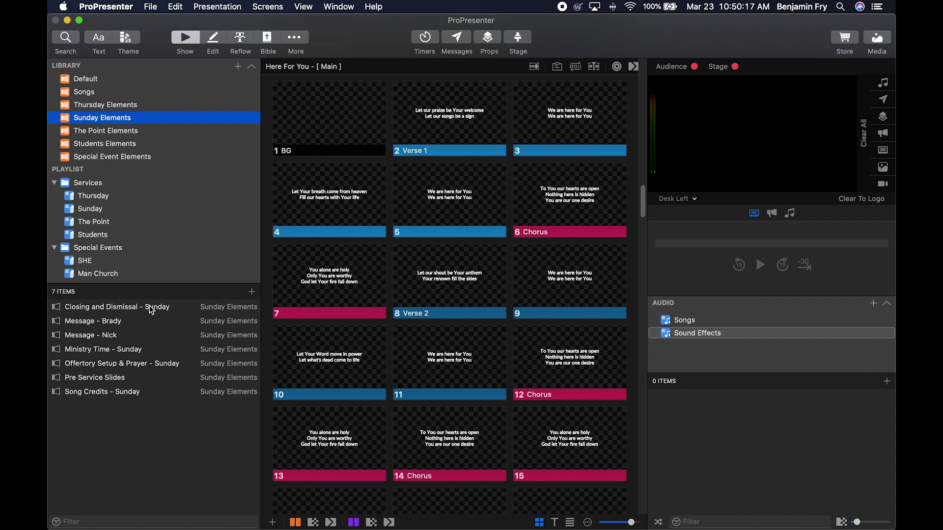
pyautogui.click(110, 523)
pyautogui.write('Nick')
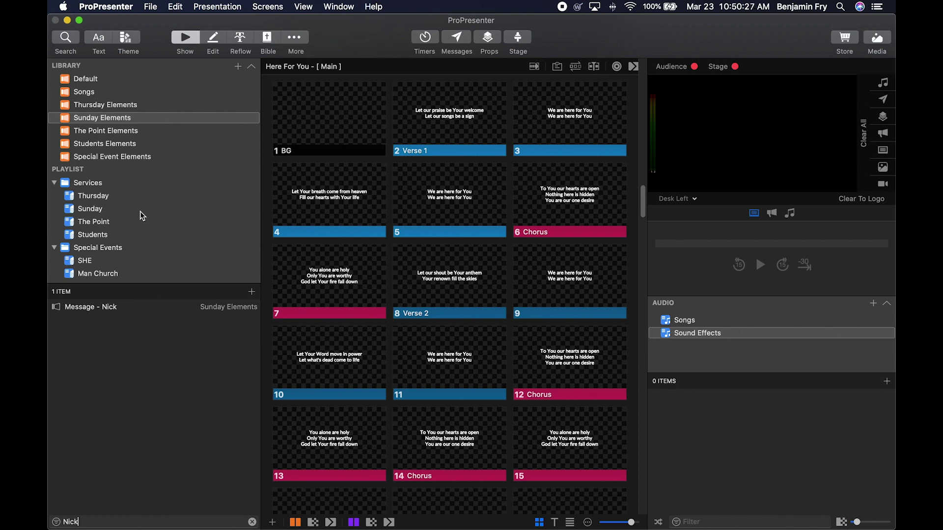
pyautogui.click(253, 522)
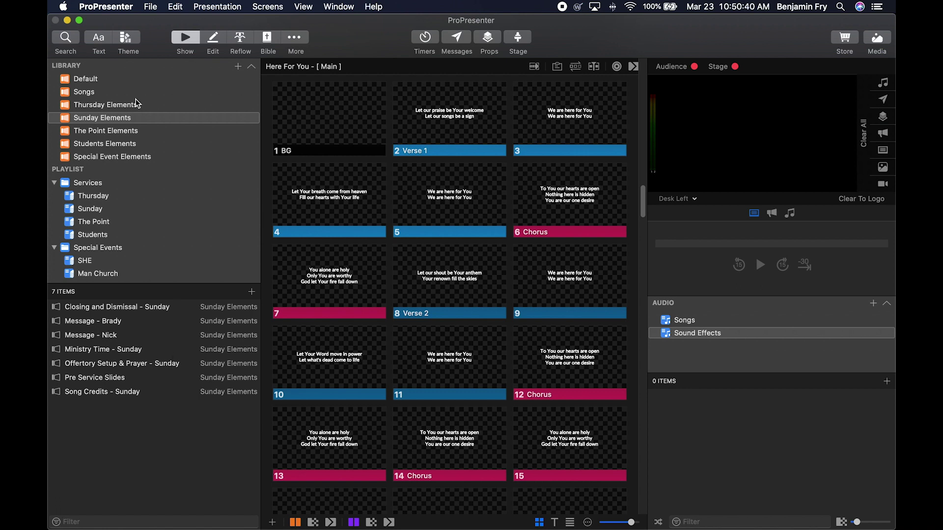
# - Collapse the library and playlist tree and pick Thursday from the source dropdown
pyautogui.click(251, 67)
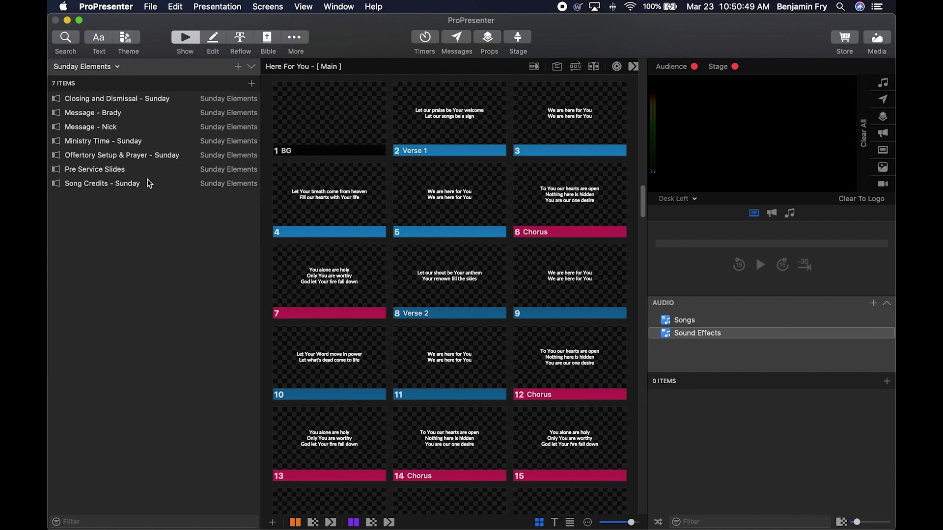
pyautogui.click(116, 68)
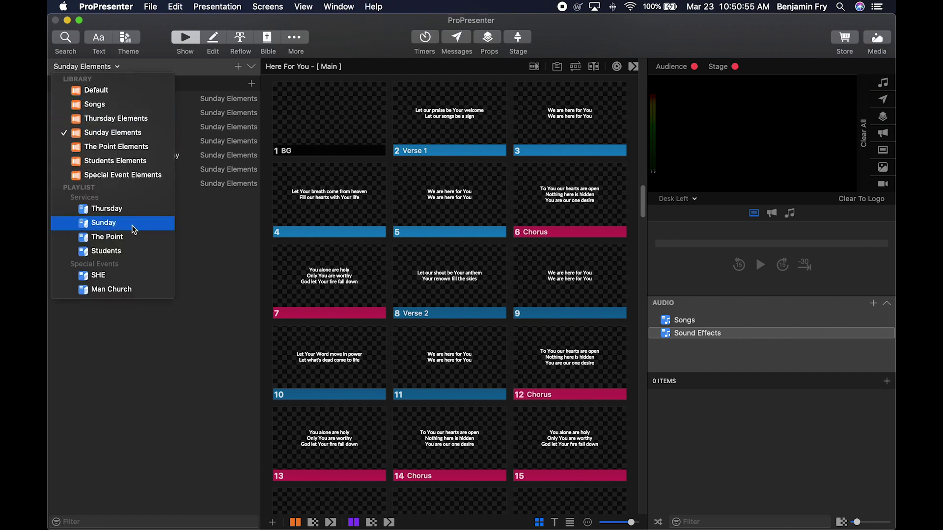
pyautogui.click(121, 210)
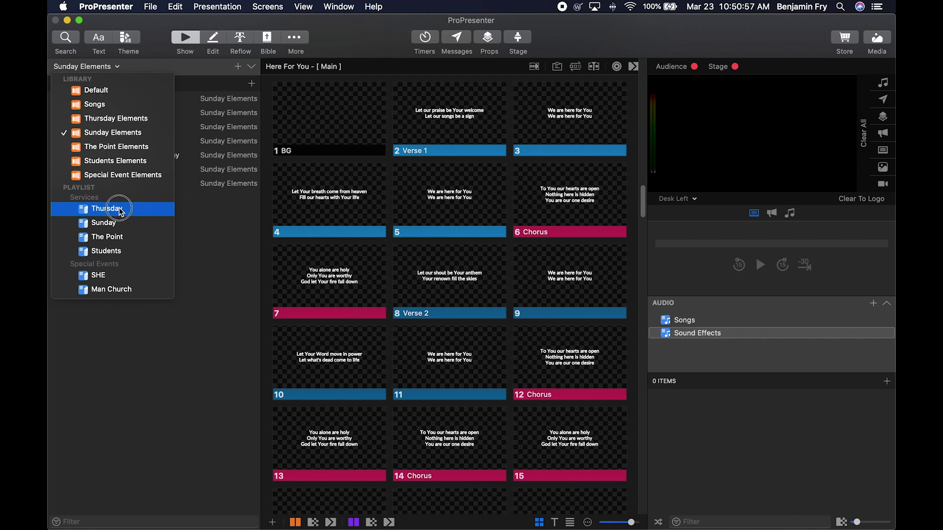